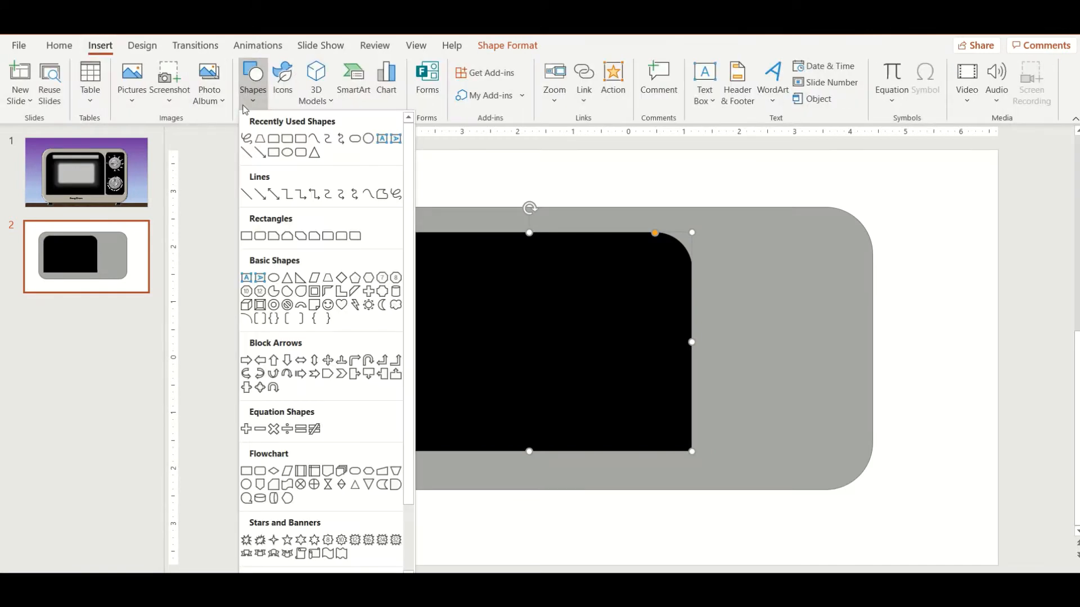
# Step: Draw a rounded rectangle about 4 inches high and 1.86 inches wide on the right side of the oven body and style it black
pyautogui.click(260, 236)
pyautogui.moveTo(734, 234); pyautogui.dragTo(836, 456)
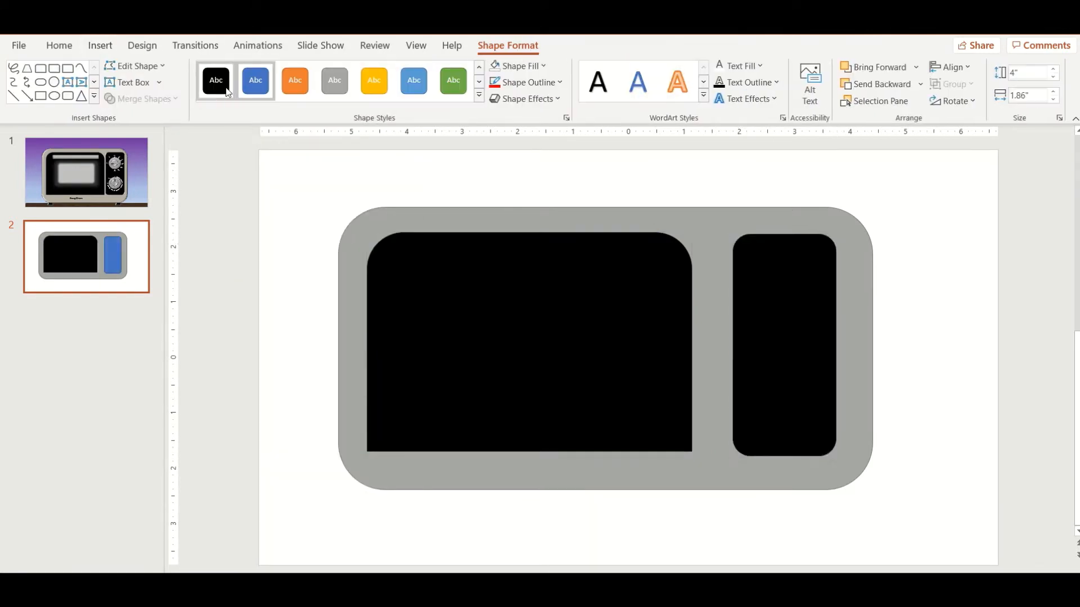
pyautogui.click(216, 81)
# Step: Place a grey handle bar across the top of the black door and enlarge a copy of it below as the window
pyautogui.click(564, 227)
pyautogui.hotkey('ctrl', 'c')
pyautogui.hotkey('ctrl', 'v')
pyautogui.moveTo(883, 215); pyautogui.dragTo(578, 476)
pyautogui.moveTo(537, 488); pyautogui.dragTo(570, 380)
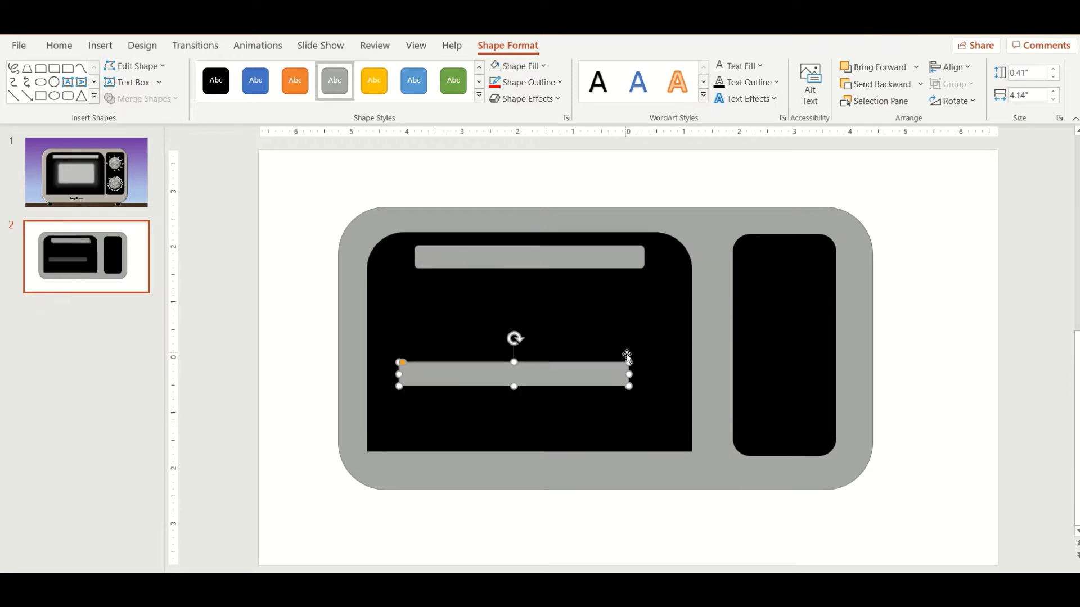
pyautogui.moveTo(629, 362); pyautogui.dragTo(636, 281)
pyautogui.moveTo(593, 323); pyautogui.dragTo(604, 330)
# Step: Widen the right black panel toward the door and raise the top edges of the panel and door slightly
pyautogui.click(854, 313)
pyautogui.click(799, 282)
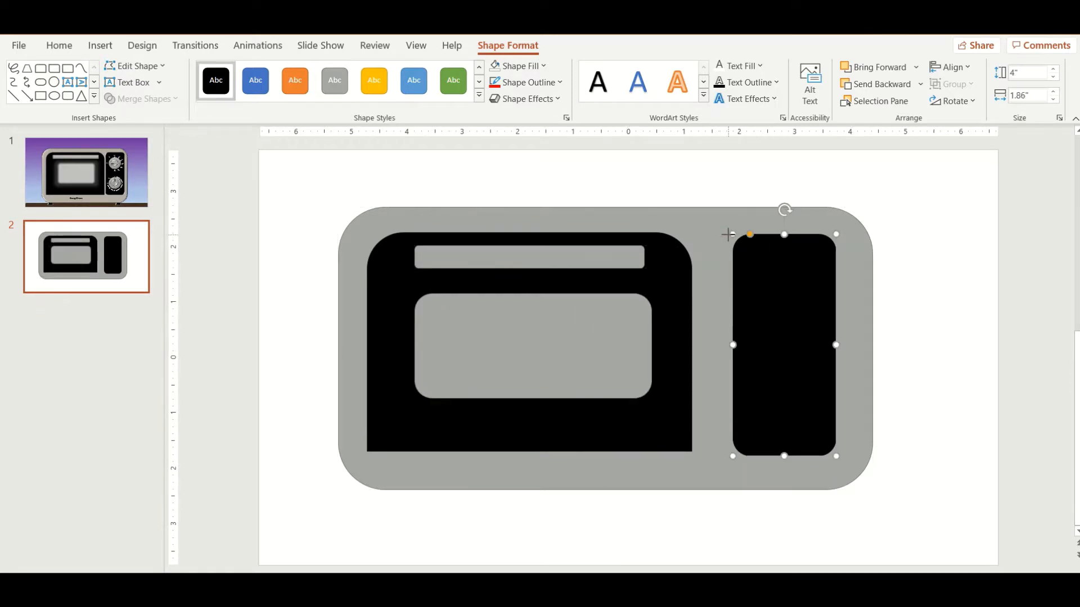
pyautogui.moveTo(733, 234); pyautogui.dragTo(693, 226)
pyautogui.click(678, 264)
# Step: Move the whole oven drawing toward the slide's upper left and add a grey circle about 1.59 by 1.71 inches beside it
pyautogui.click(884, 284)
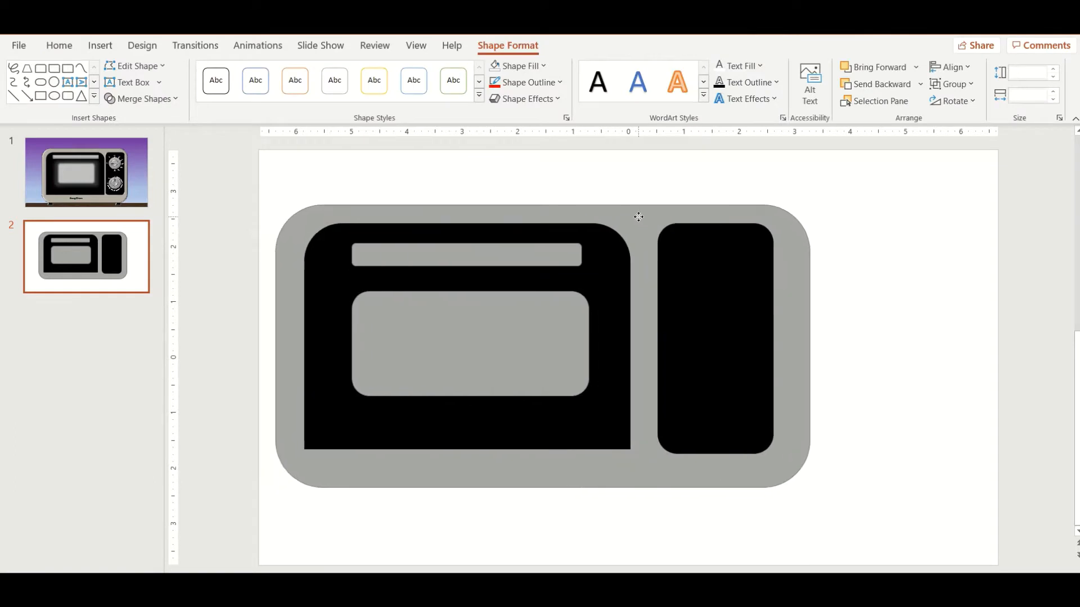
pyautogui.press('Escape')
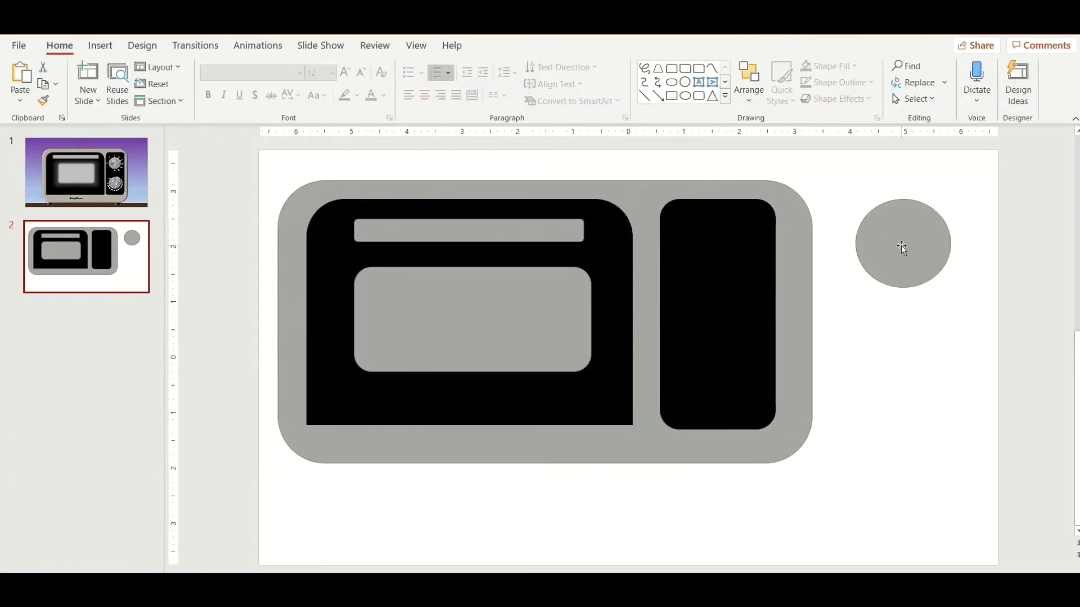
pyautogui.click(901, 245)
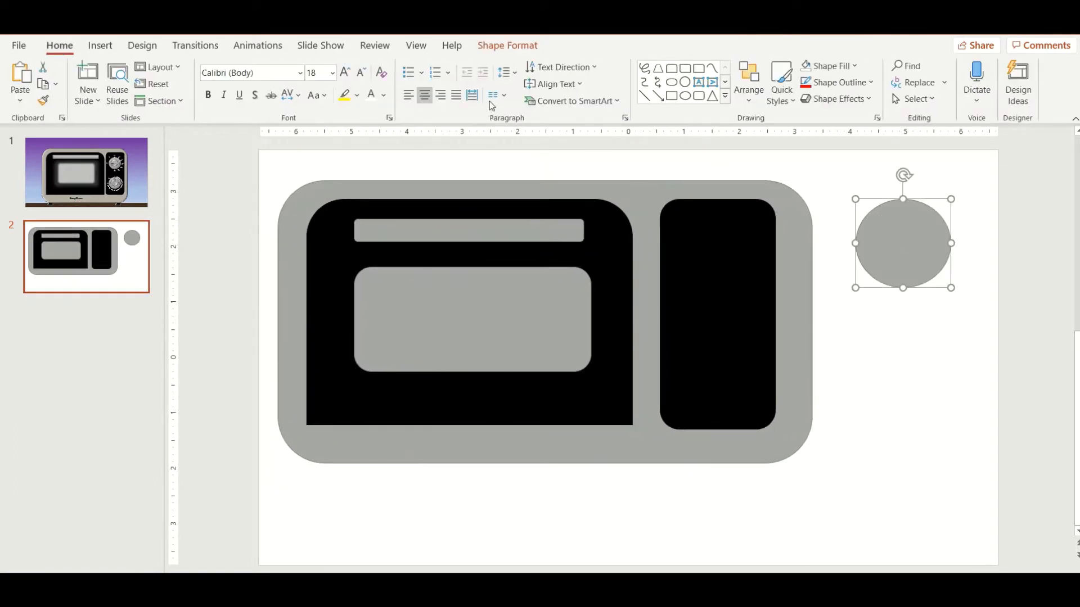
# Step: Apply the Hard Edge bevel to the grey circle
pyautogui.click(490, 49)
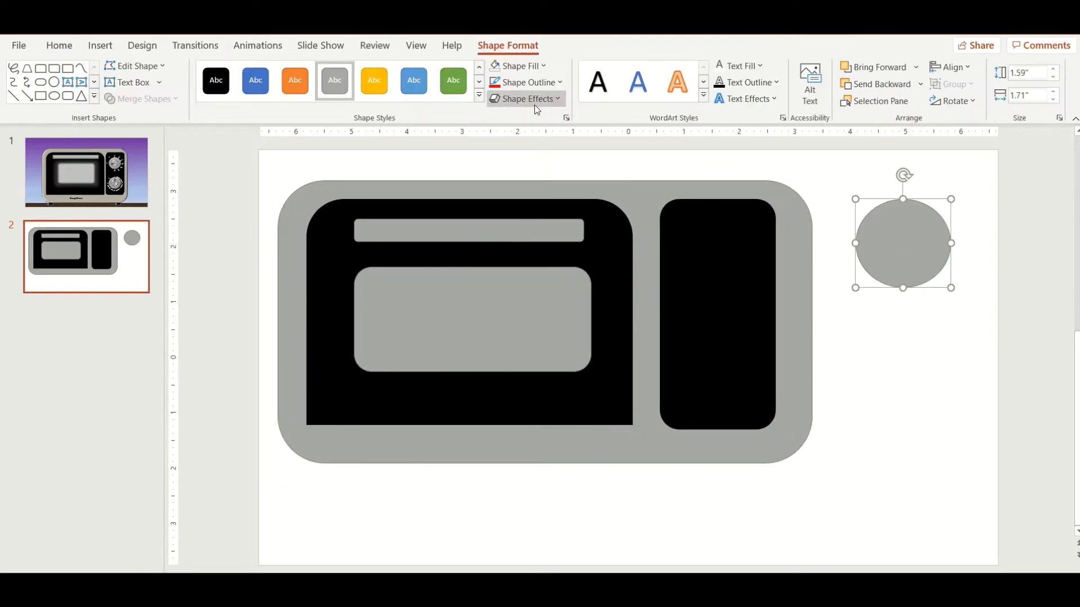
pyautogui.click(536, 107)
pyautogui.moveTo(540, 121)
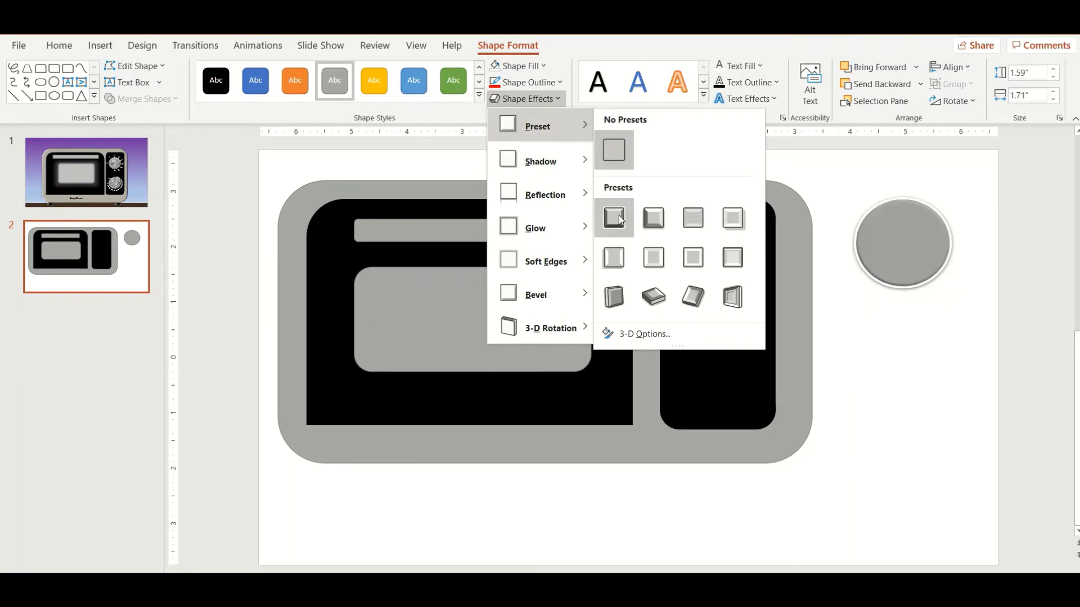
pyautogui.moveTo(539, 291)
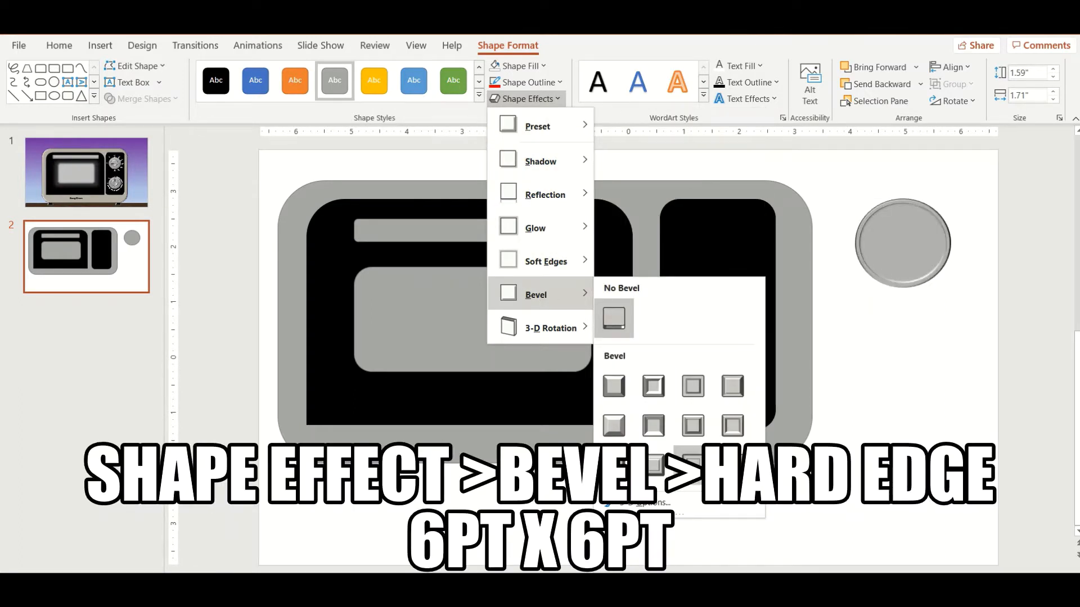
pyautogui.click(693, 464)
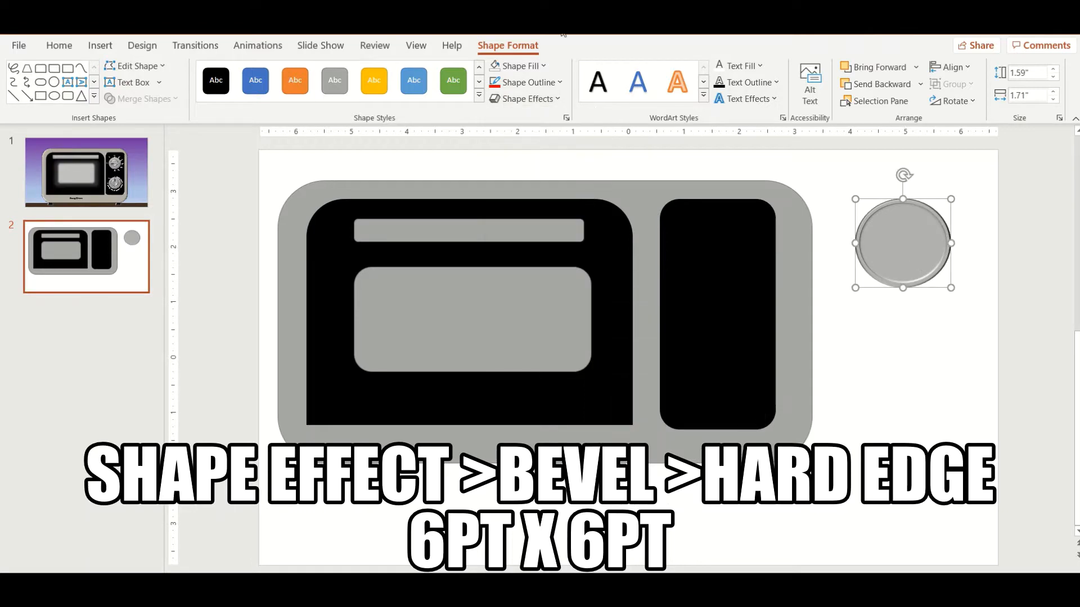
# Step: Use a top bevel 6 pt wide and 6 pt high in the circle's 3-D format settings
pyautogui.rightClick(897, 232)
pyautogui.click(966, 555)
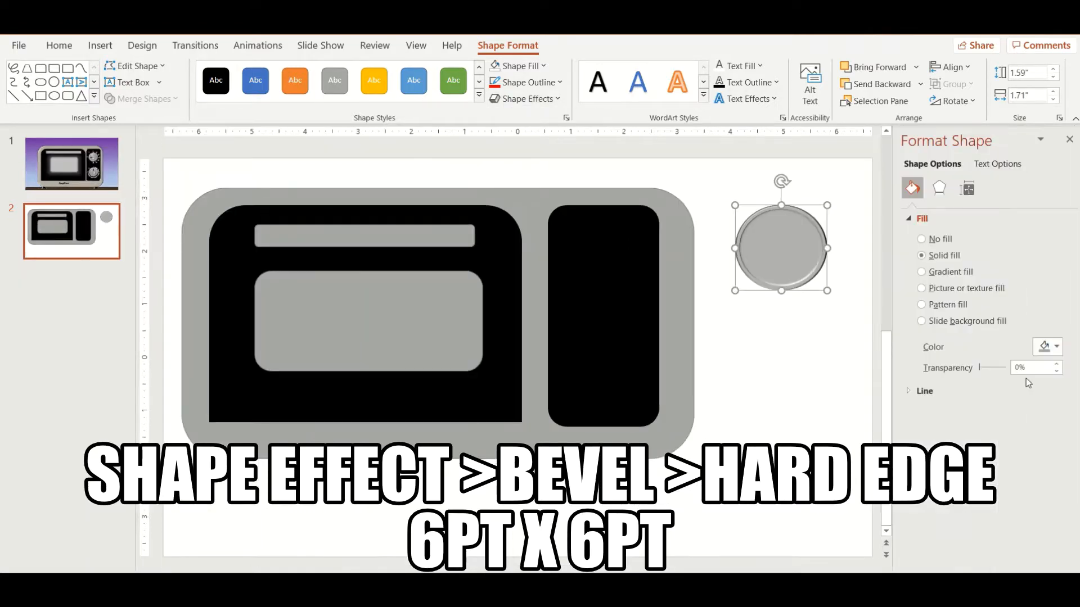
pyautogui.click(939, 188)
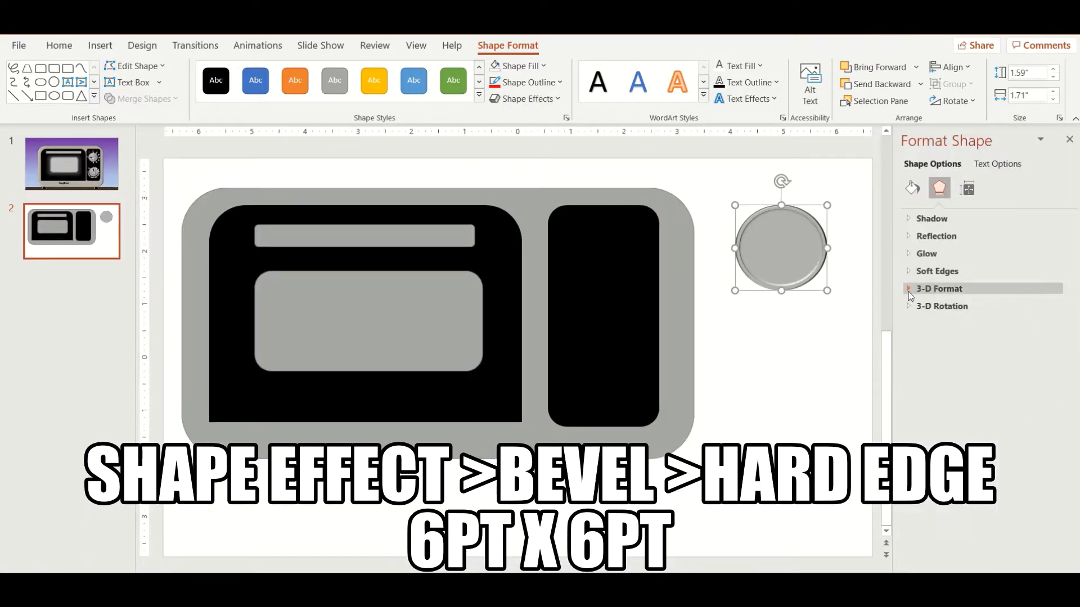
pyautogui.click(910, 290)
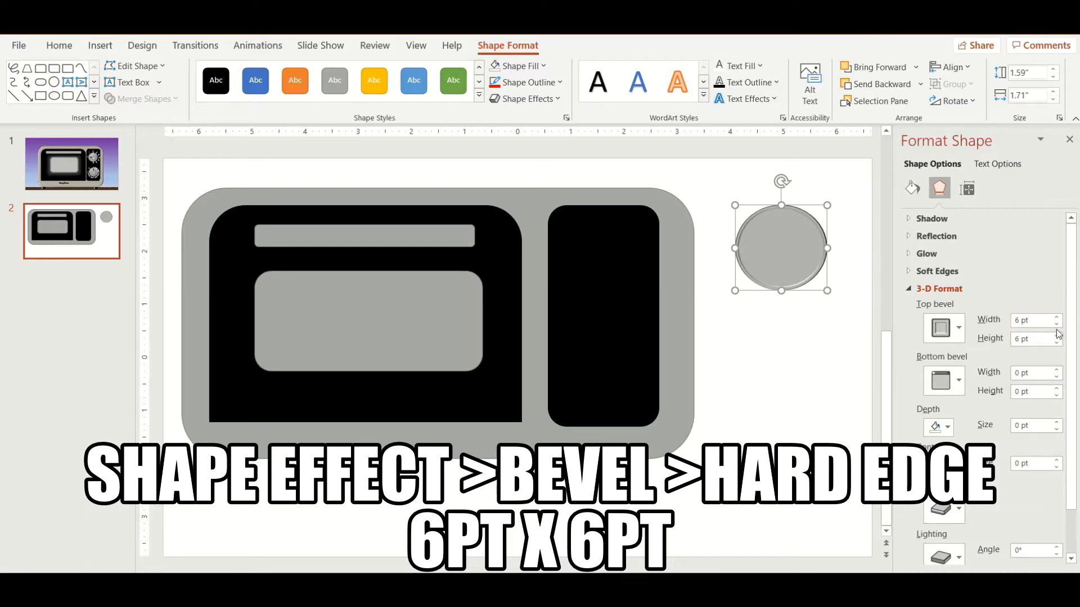
pyautogui.click(786, 348)
# Step: Duplicate the bevelled circle below the original and set the copy's top bevel to 13 pt wide and 6 pt high
pyautogui.click(770, 229)
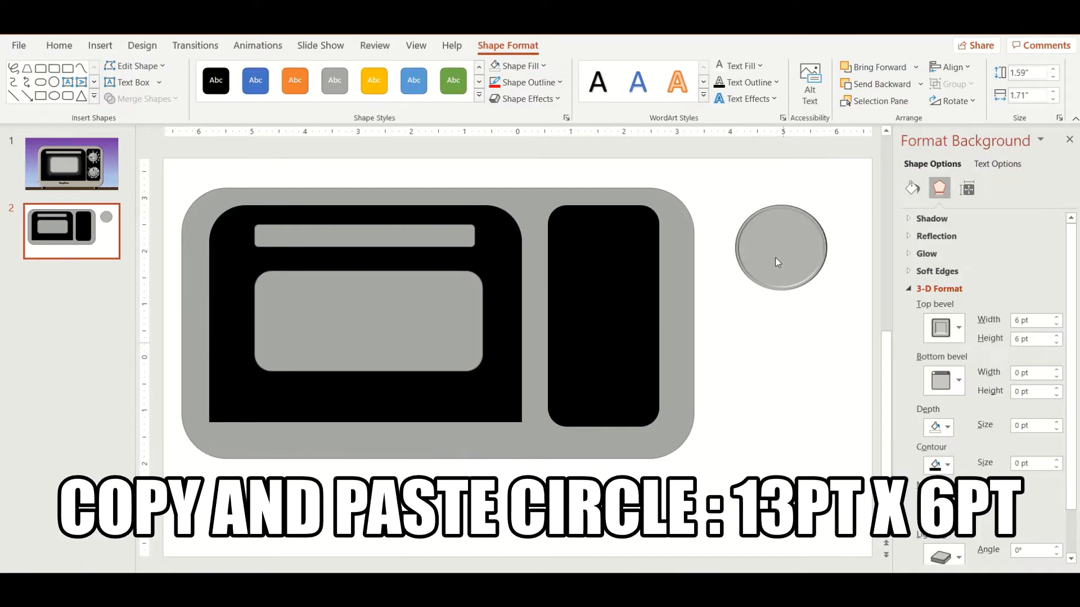
pyautogui.click(772, 232)
pyautogui.hotkey('ctrl', 'c')
pyautogui.hotkey('ctrl', 'v')
pyautogui.moveTo(776, 292); pyautogui.dragTo(770, 389)
pyautogui.click(939, 189)
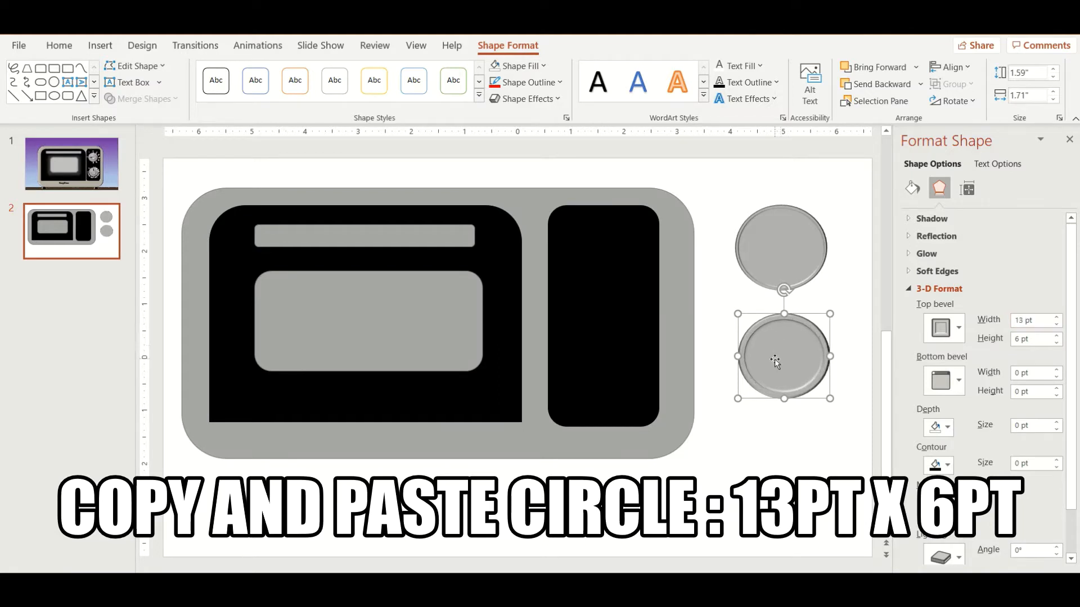
# Step: Shrink the copied circle to about 1.33 by 1.43 inches and centre it on the first circle
pyautogui.scroll(5, 775, 361)
pyautogui.scroll(2, 786, 282)
pyautogui.moveTo(726, 457); pyautogui.dragTo(708, 306)
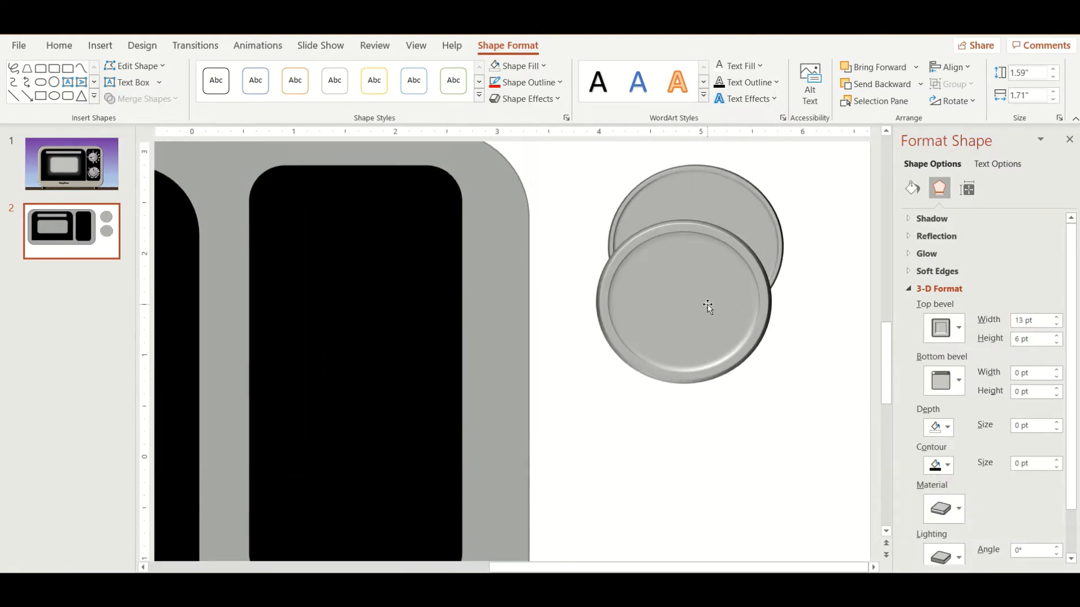
pyautogui.moveTo(766, 381); pyautogui.dragTo(737, 340)
pyautogui.moveTo(701, 268); pyautogui.dragTo(713, 248)
pyautogui.moveTo(766, 309); pyautogui.dragTo(770, 317)
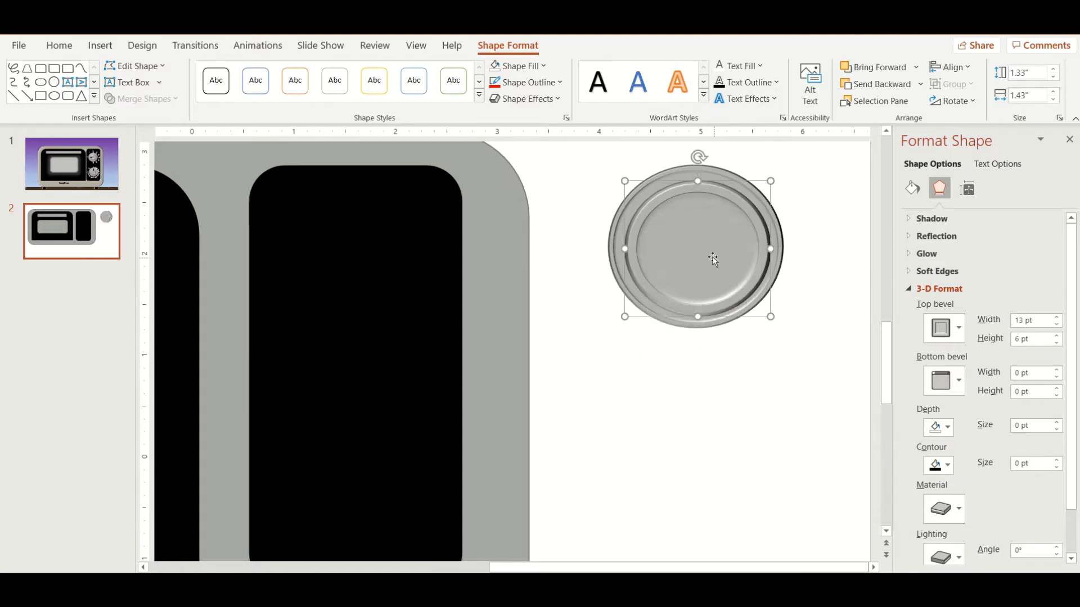
pyautogui.moveTo(713, 259); pyautogui.dragTo(711, 256)
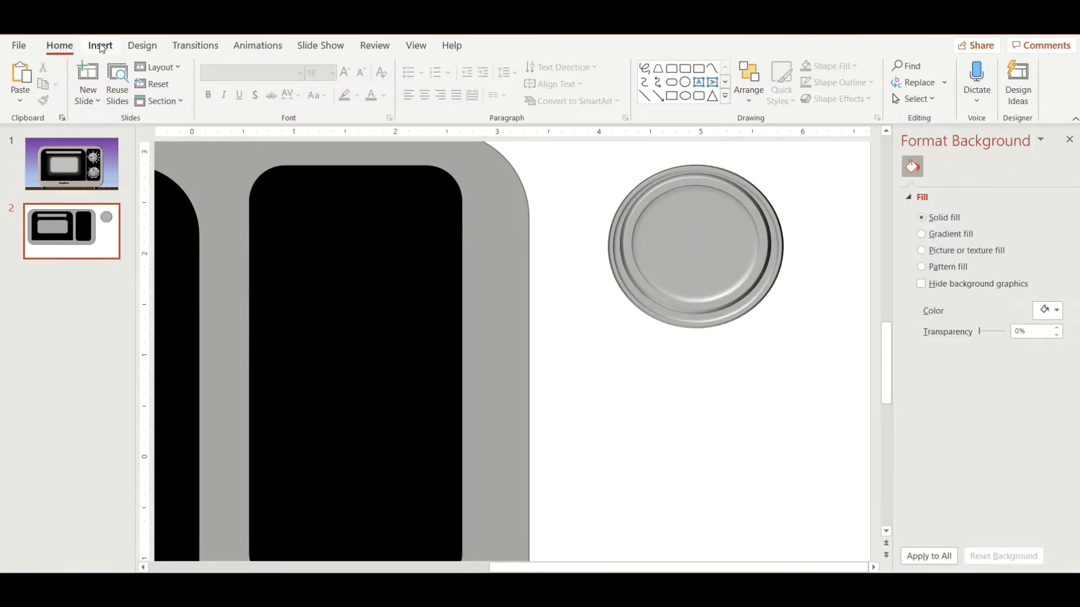
# Step: Draw a circle about 1.13 inches across below the dial and give it the grey shape style
pyautogui.click(100, 46)
pyautogui.click(252, 82)
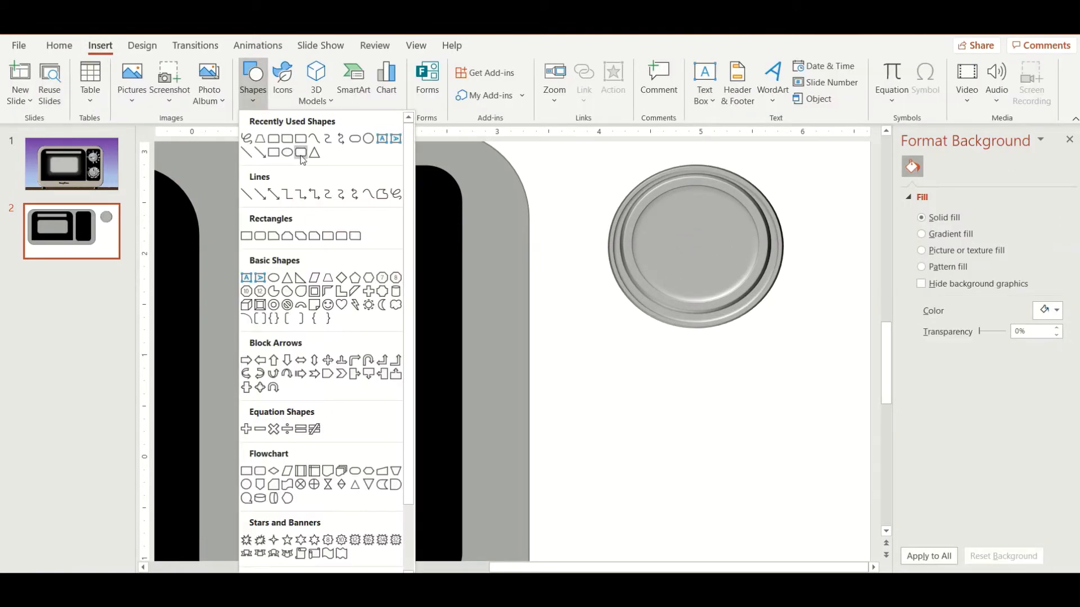
pyautogui.click(248, 486)
pyautogui.moveTo(630, 385); pyautogui.dragTo(744, 475)
pyautogui.click(335, 80)
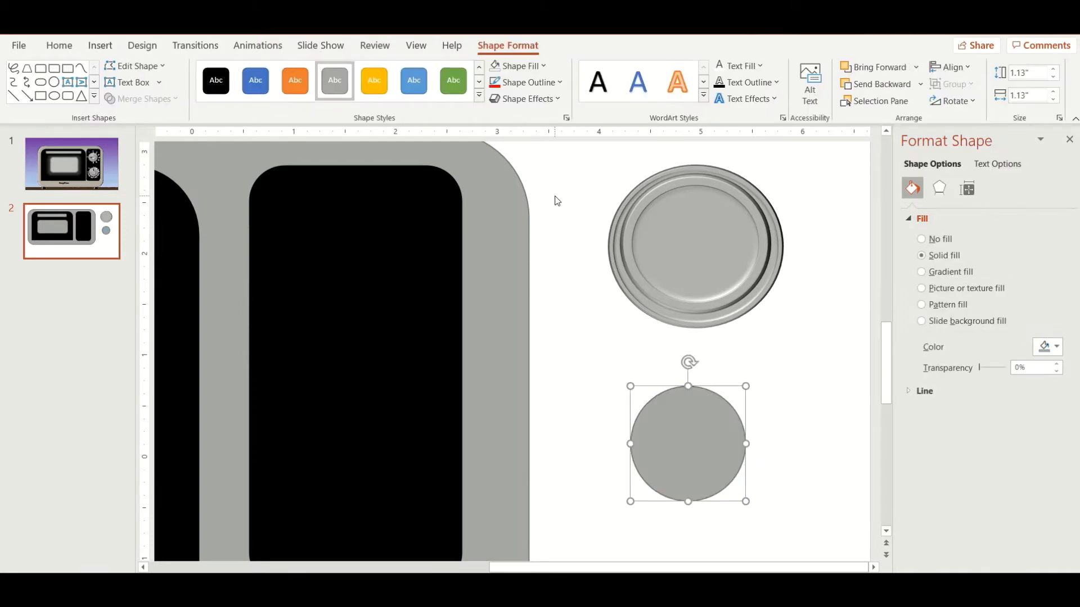
# Step: Apply the Relaxed Inset bevel to the small grey circle
pyautogui.click(529, 100)
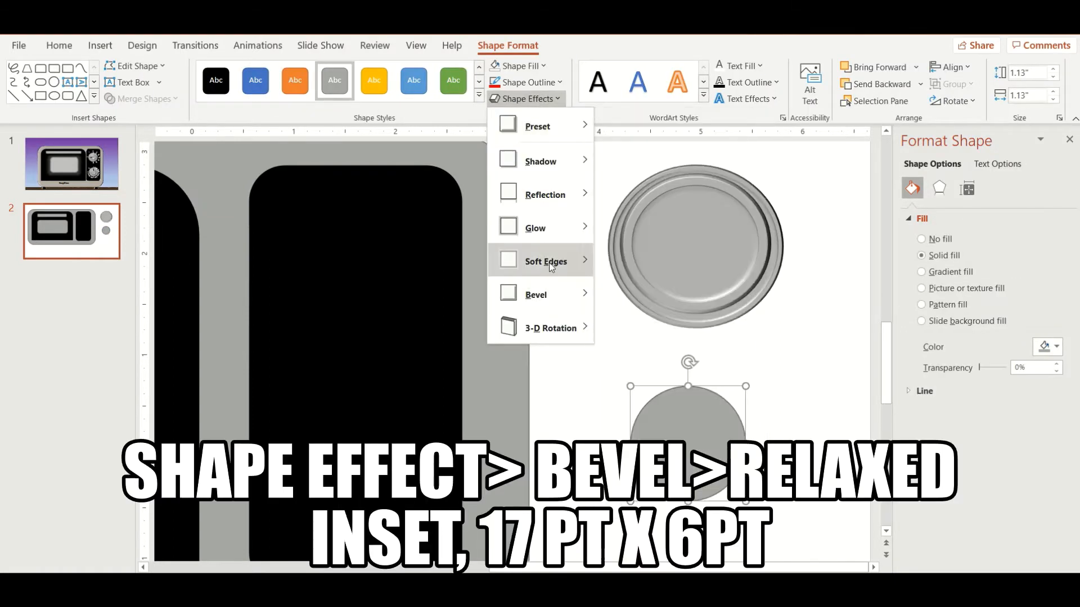
pyautogui.moveTo(549, 294)
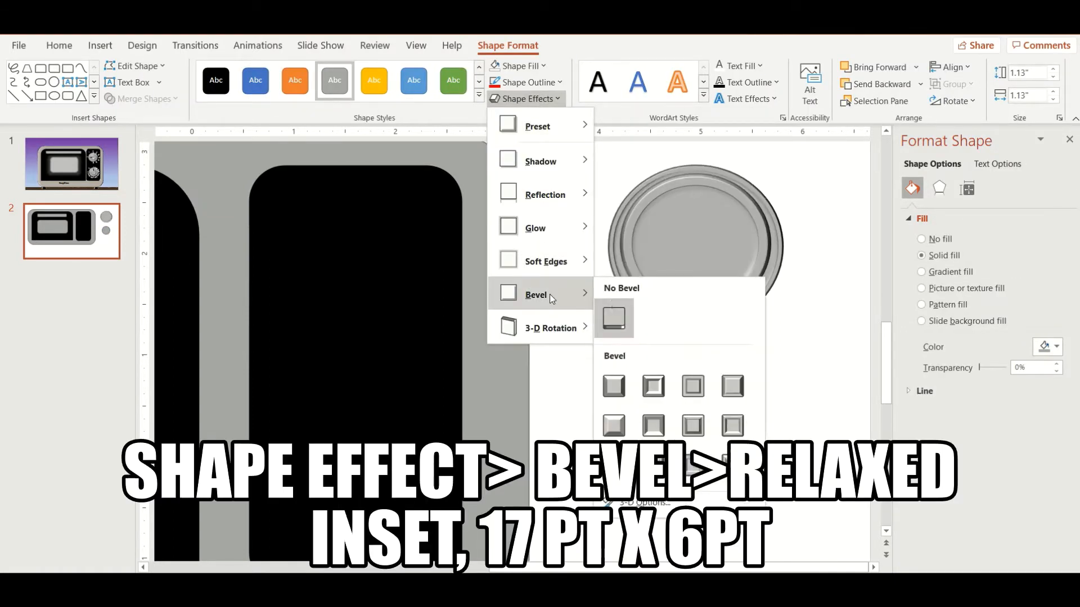
pyautogui.click(653, 387)
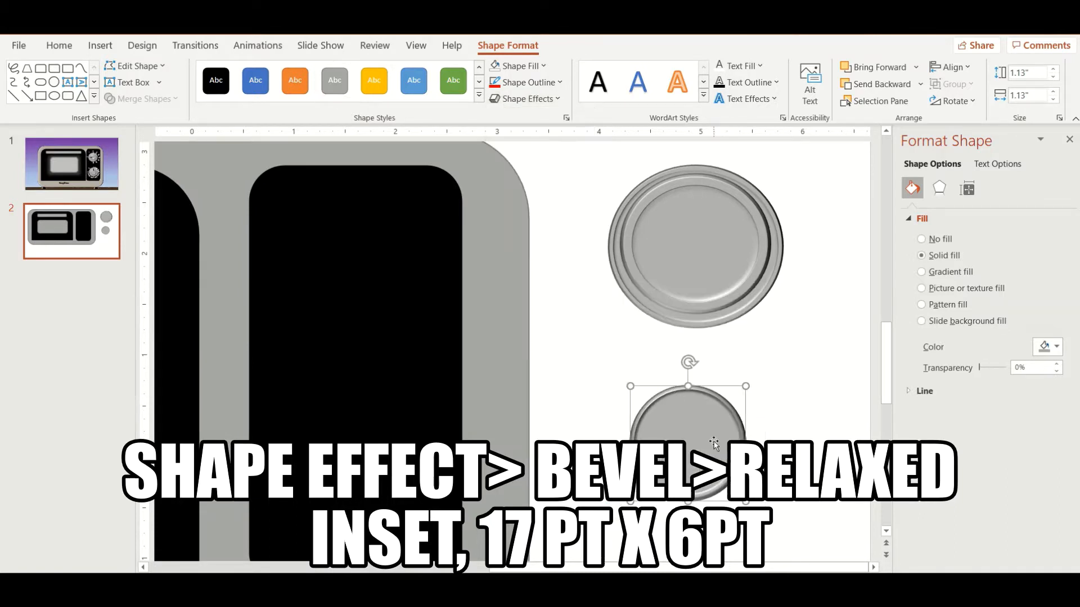
# Step: Set the small circle's top bevel width to 17 pt and move the circle onto the centre of the dial
pyautogui.click(939, 188)
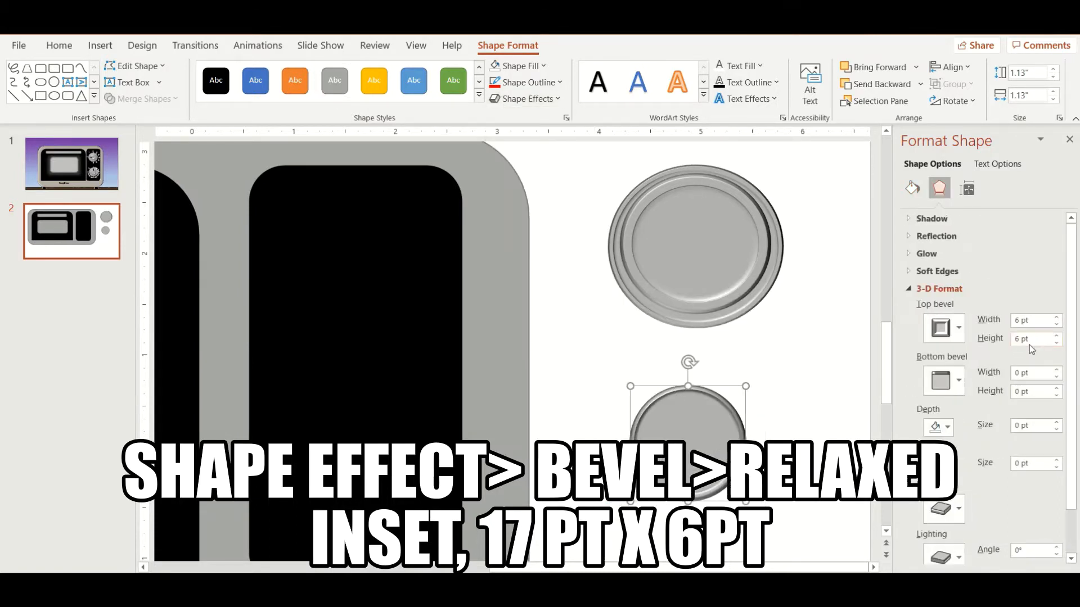
pyautogui.click(1058, 318)
pyautogui.click(1058, 318)
pyautogui.click(1057, 318)
pyautogui.click(1057, 318)
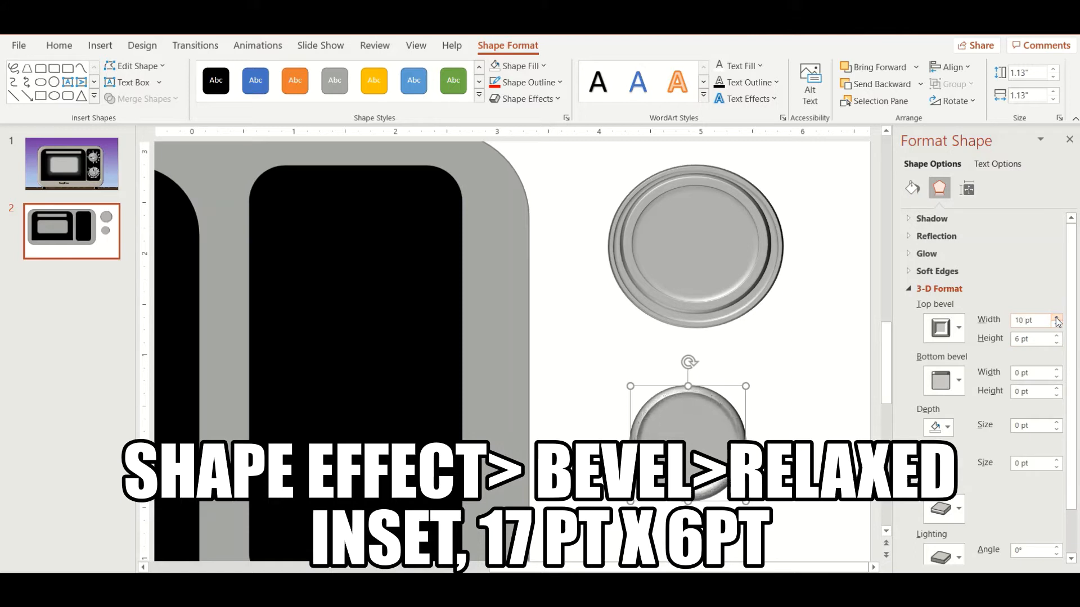
pyautogui.click(1057, 318)
pyautogui.click(1057, 318)
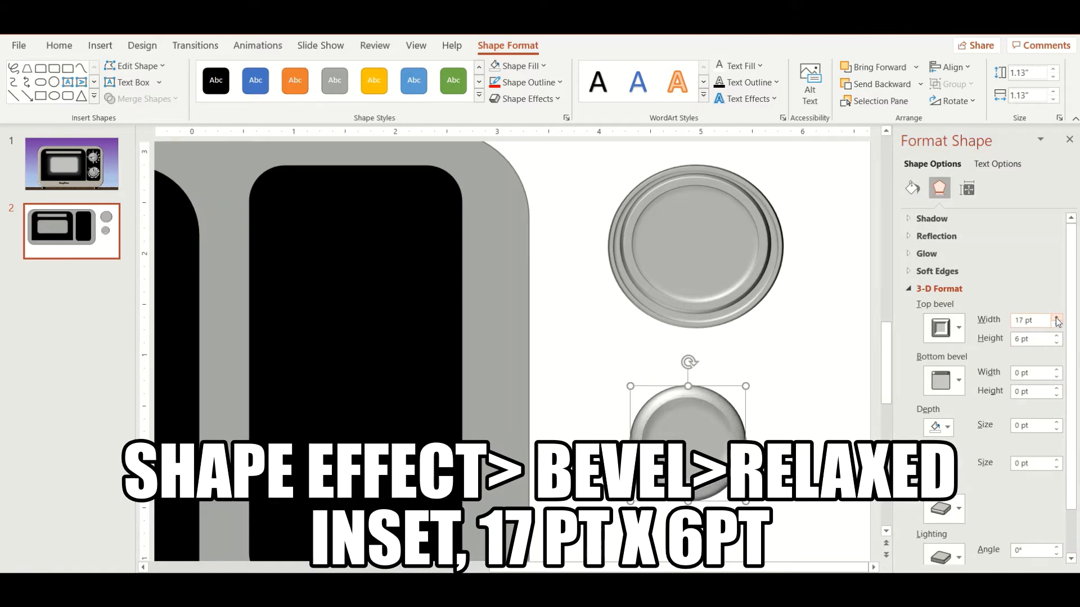
pyautogui.moveTo(704, 436); pyautogui.dragTo(712, 243)
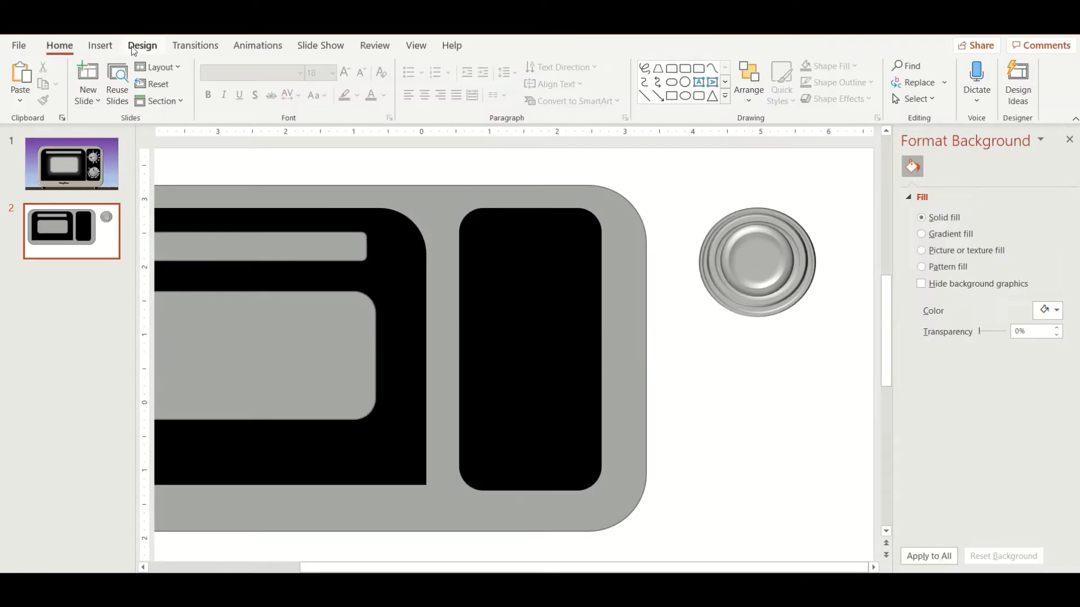
# Step: Draw a rounded rectangle about 1.08 inches wide and 0.27 inch high below the dial and style it grey
pyautogui.click(100, 45)
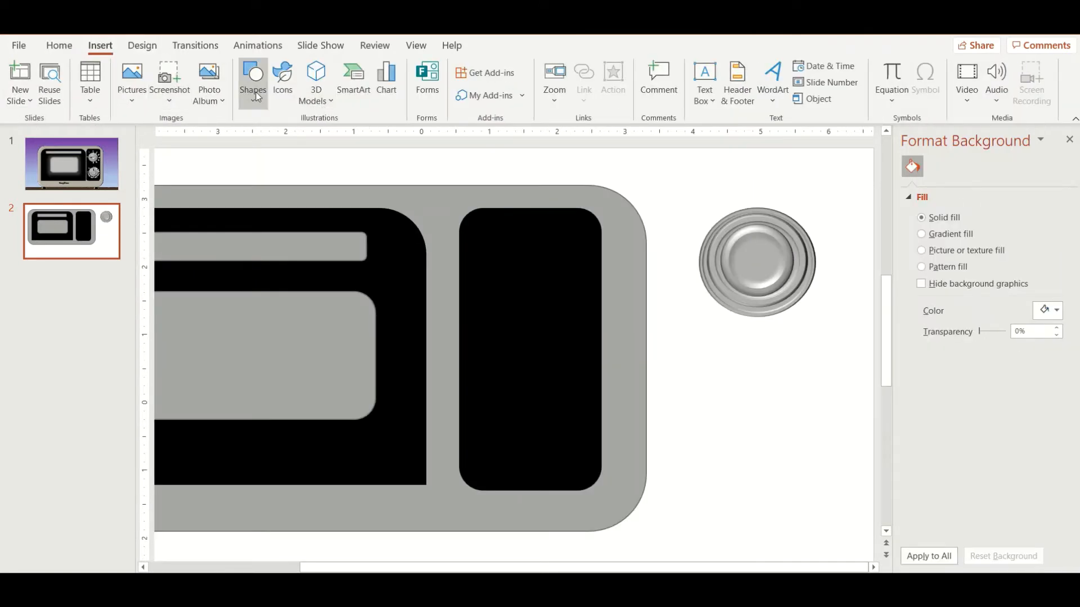
pyautogui.click(254, 94)
pyautogui.click(260, 235)
pyautogui.moveTo(706, 372); pyautogui.dragTo(781, 392)
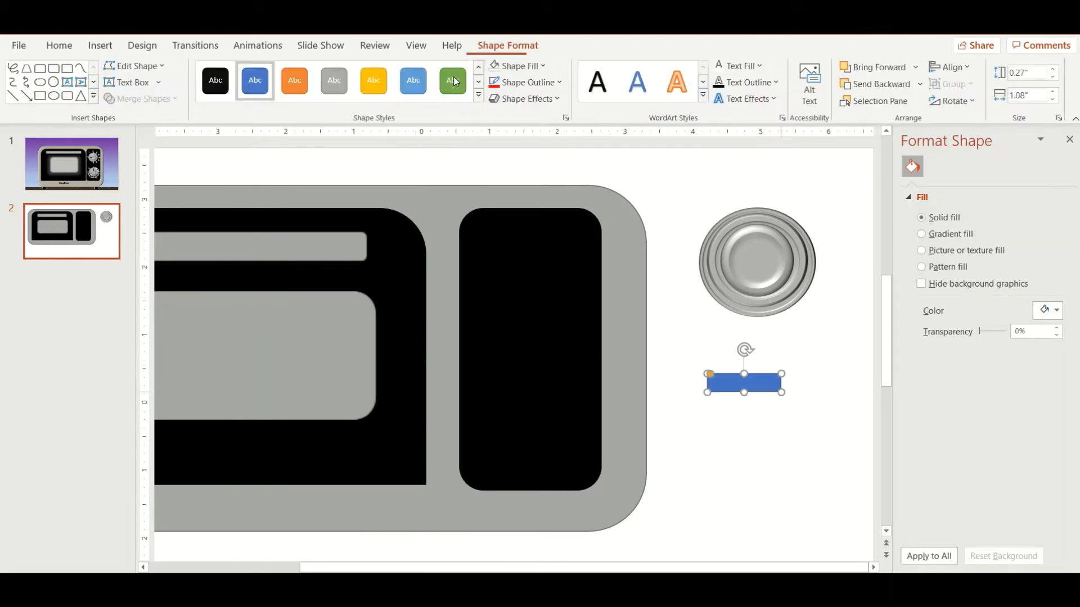
pyautogui.click(335, 80)
# Step: Apply the Round bevel to the small grey bar below the dial
pyautogui.click(515, 101)
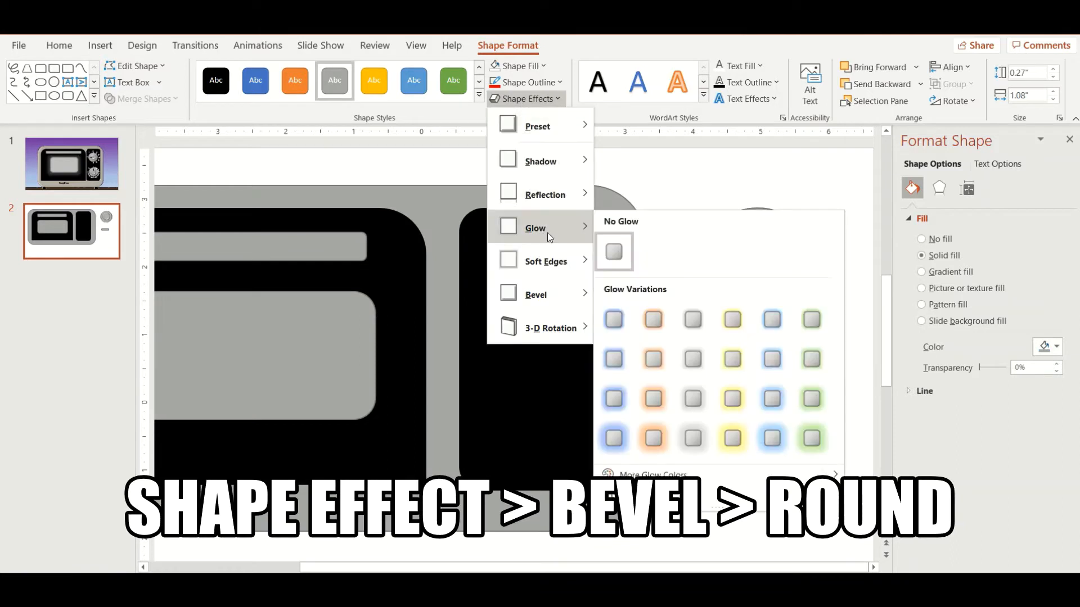
pyautogui.moveTo(556, 307)
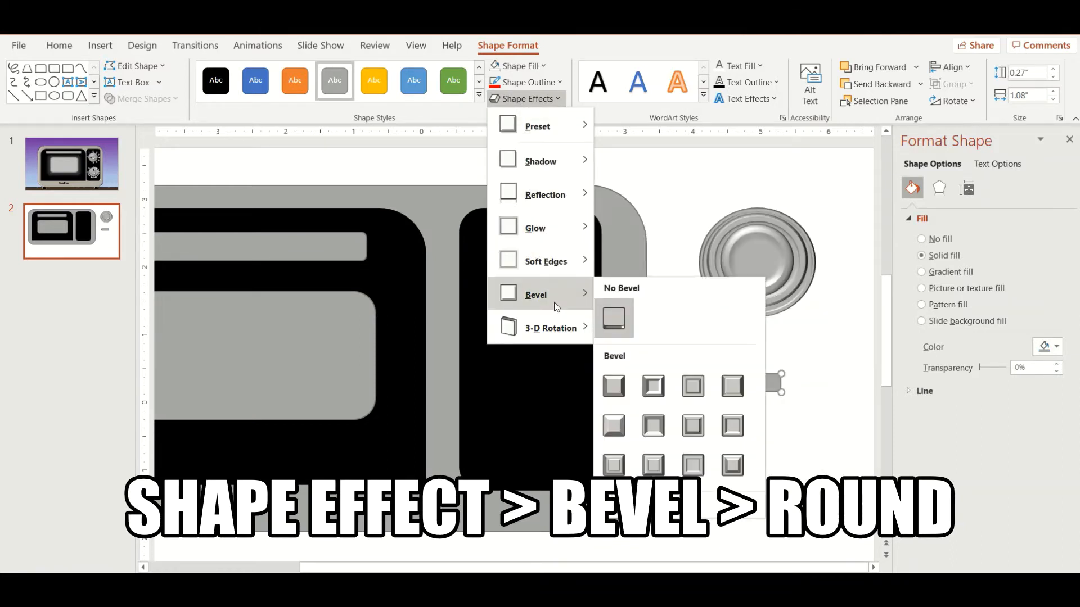
pyautogui.click(614, 389)
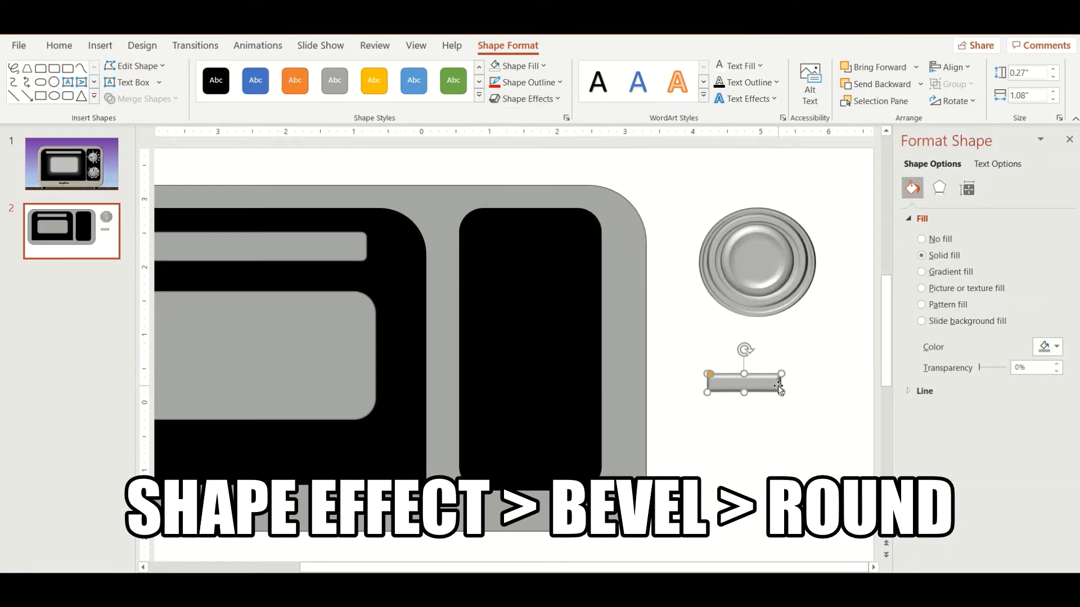
# Step: Draw a black horizontal line about 0.3 inch long at the bar's left end and thicken its outline
pyautogui.scroll(5, 741, 369)
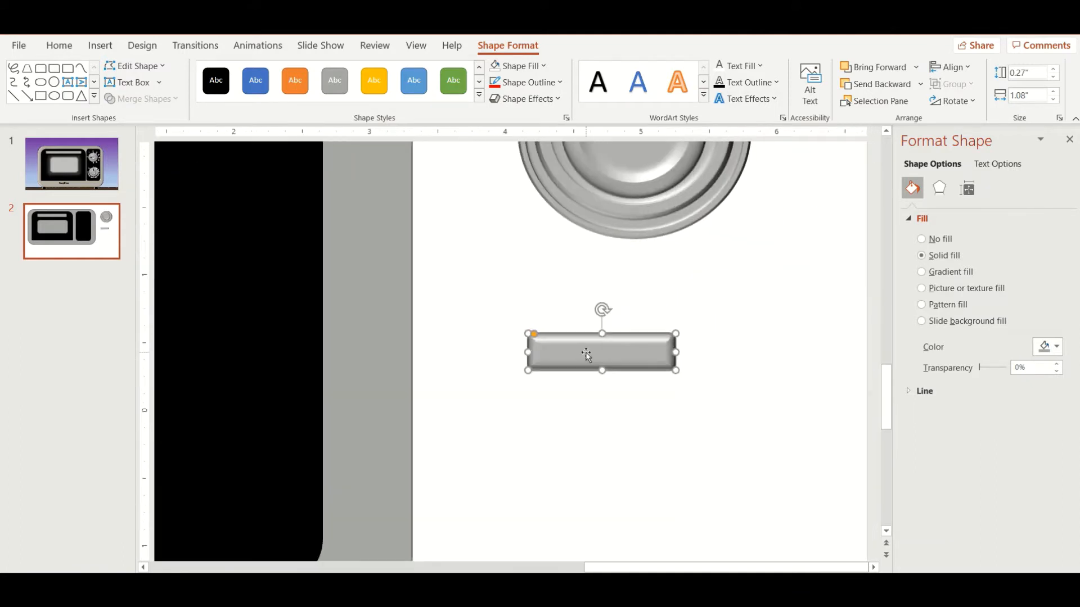
pyautogui.moveTo(564, 352); pyautogui.dragTo(568, 351)
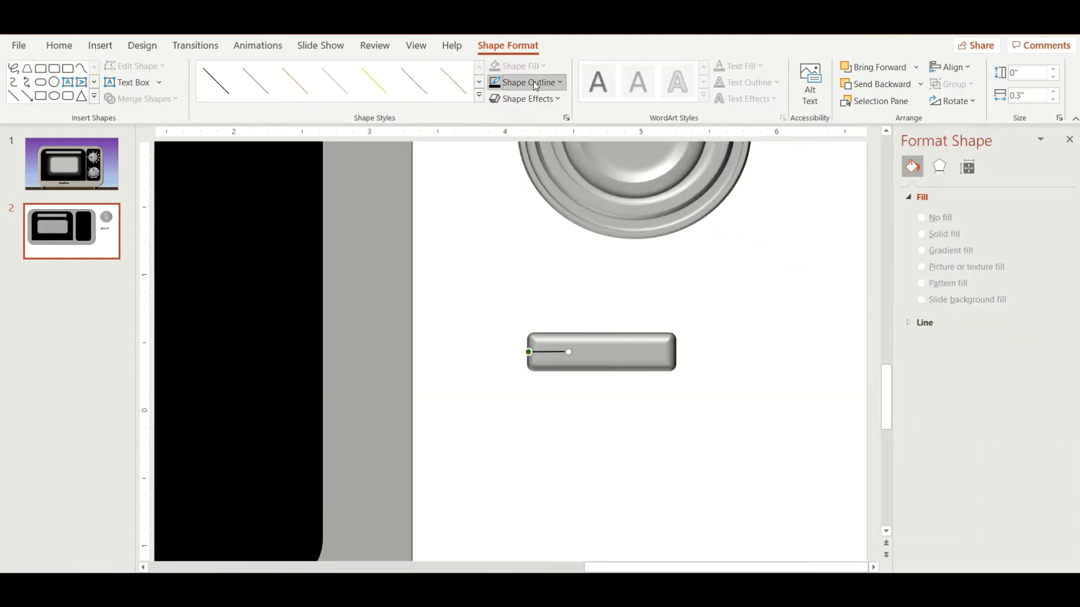
pyautogui.click(533, 82)
pyautogui.moveTo(551, 296)
pyautogui.click(687, 393)
pyautogui.click(701, 384)
# Step: Position the grey bar and its black line in front across the centre of the round dial and group them
pyautogui.scroll(3, 713, 369)
pyautogui.moveTo(713, 374); pyautogui.dragTo(509, 453)
pyautogui.hotkey('ctrl', 'x')
pyautogui.hotkey('ctrl', 'v')
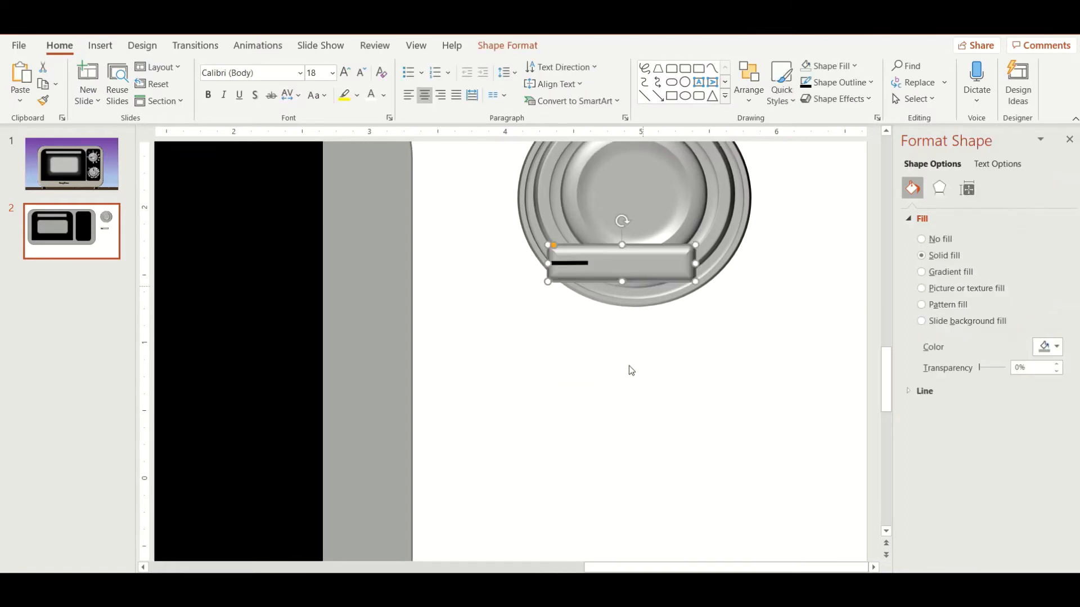
pyautogui.rightClick(618, 393)
pyautogui.moveTo(609, 260); pyautogui.dragTo(644, 195)
pyautogui.moveTo(675, 210)
pyautogui.click(767, 212)
pyautogui.click(737, 337)
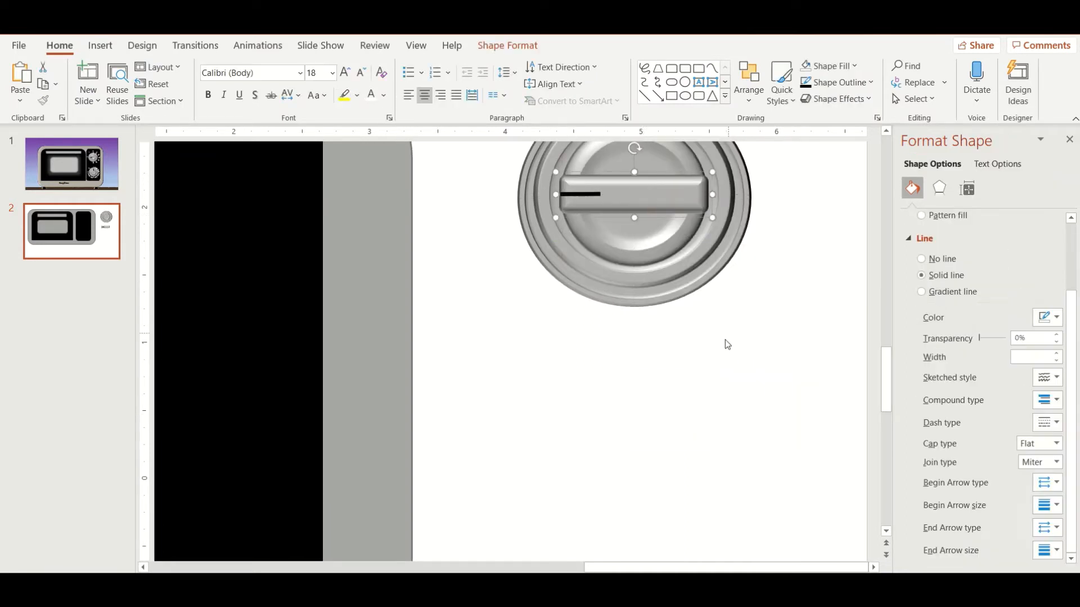
# Step: Widen the grey bar group so it spans more of the dial's face and stays centred on it
pyautogui.scroll(3, 726, 345)
pyautogui.moveTo(634, 257); pyautogui.dragTo(635, 265)
pyautogui.moveTo(711, 284); pyautogui.dragTo(732, 284)
pyautogui.click(781, 347)
pyautogui.moveTo(556, 284); pyautogui.dragTo(541, 284)
pyautogui.click(653, 284)
pyautogui.click(804, 343)
pyautogui.scroll(-5, 804, 347)
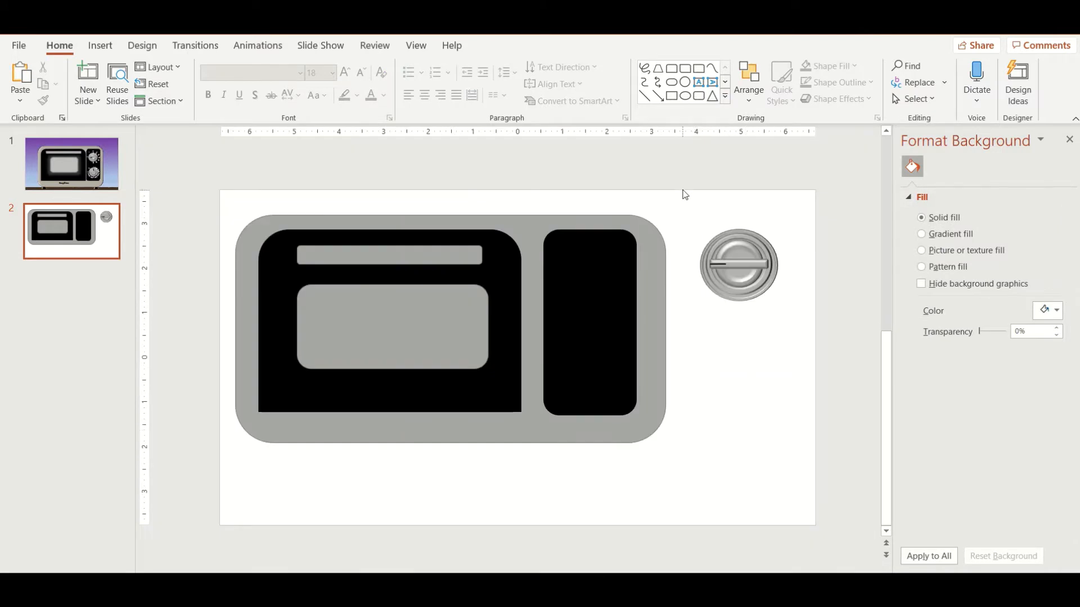
# Step: Move the complete dial onto the upper part of the black control panel and place a copy below it
pyautogui.moveTo(678, 203); pyautogui.dragTo(808, 350)
pyautogui.moveTo(749, 264); pyautogui.dragTo(573, 364)
pyautogui.hotkey('ctrl', 'v')
pyautogui.scroll(1, 737, 401)
pyautogui.click(736, 406)
pyautogui.scroll(2, 737, 406)
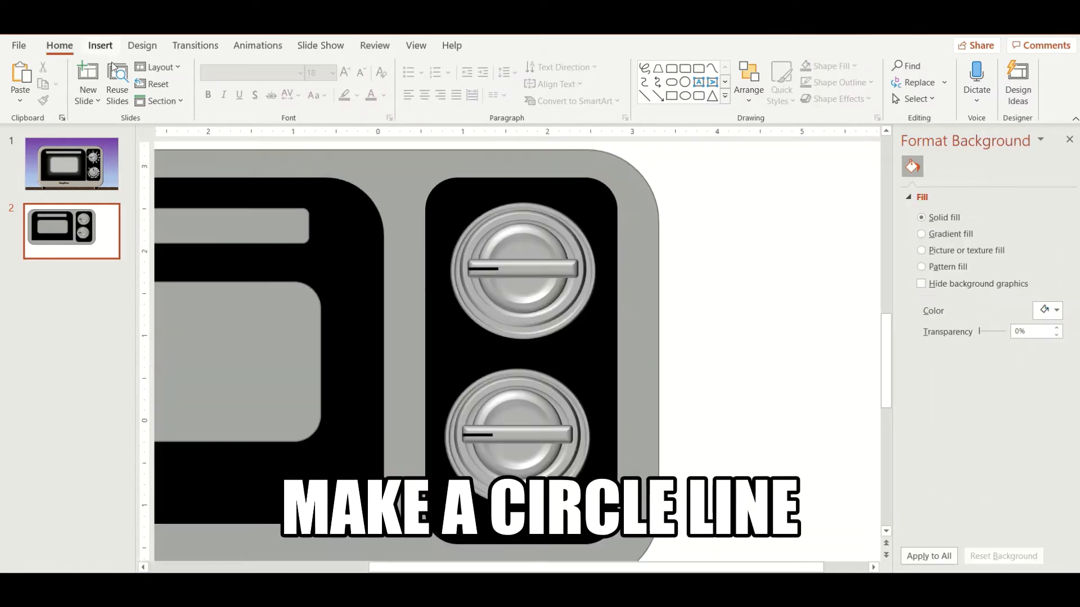
# Step: Draw an oval about 2.25 inches wide and 1.96 inches high centred over the upper dial
pyautogui.click(100, 45)
pyautogui.click(253, 84)
pyautogui.click(368, 138)
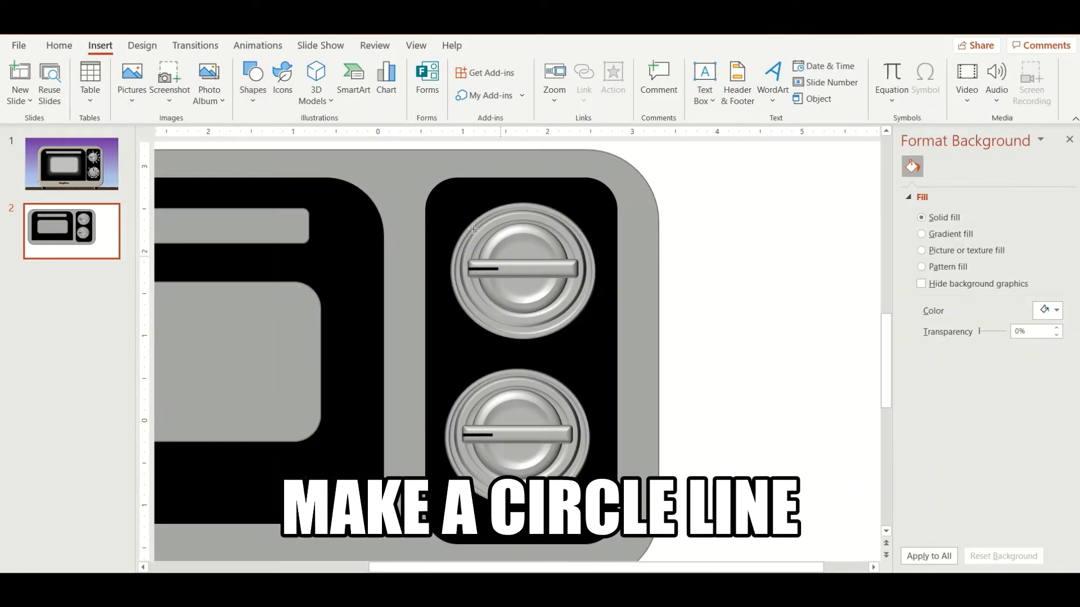
pyautogui.moveTo(438, 201); pyautogui.dragTo(630, 372)
pyautogui.moveTo(594, 325); pyautogui.dragTo(584, 311)
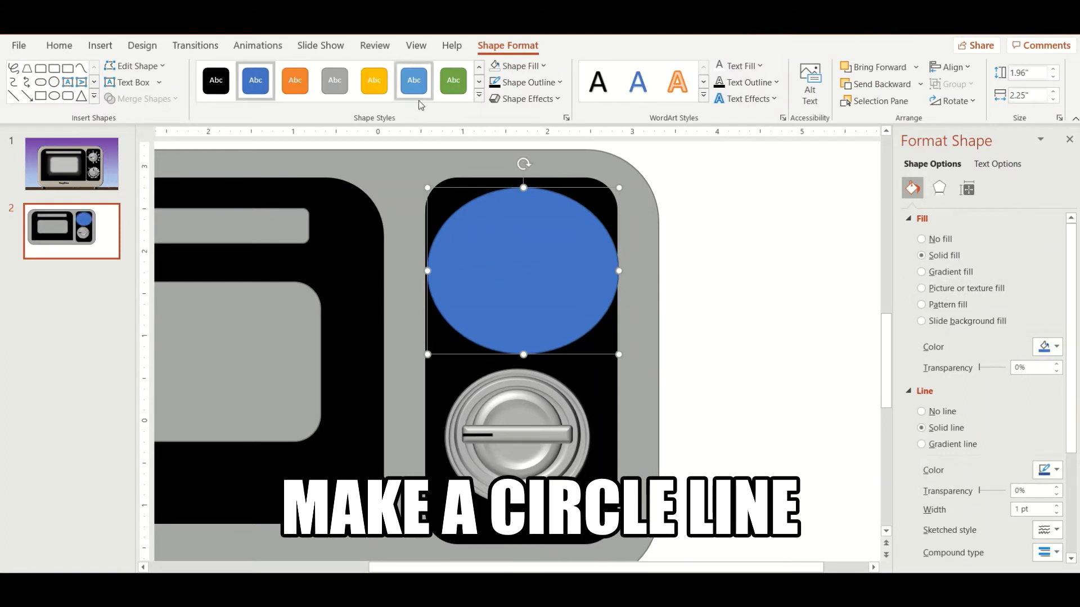
# Step: Turn the oval over the upper dial into a ring with no fill and a white outline
pyautogui.click(479, 97)
pyautogui.click(219, 118)
pyautogui.click(539, 67)
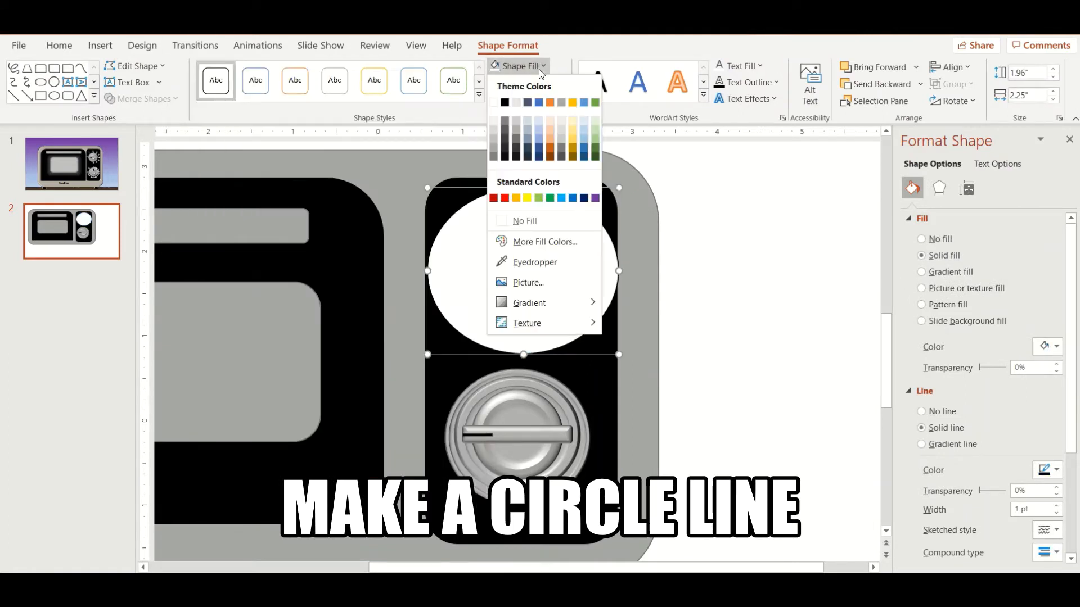
pyautogui.click(526, 222)
pyautogui.click(529, 82)
pyautogui.click(493, 119)
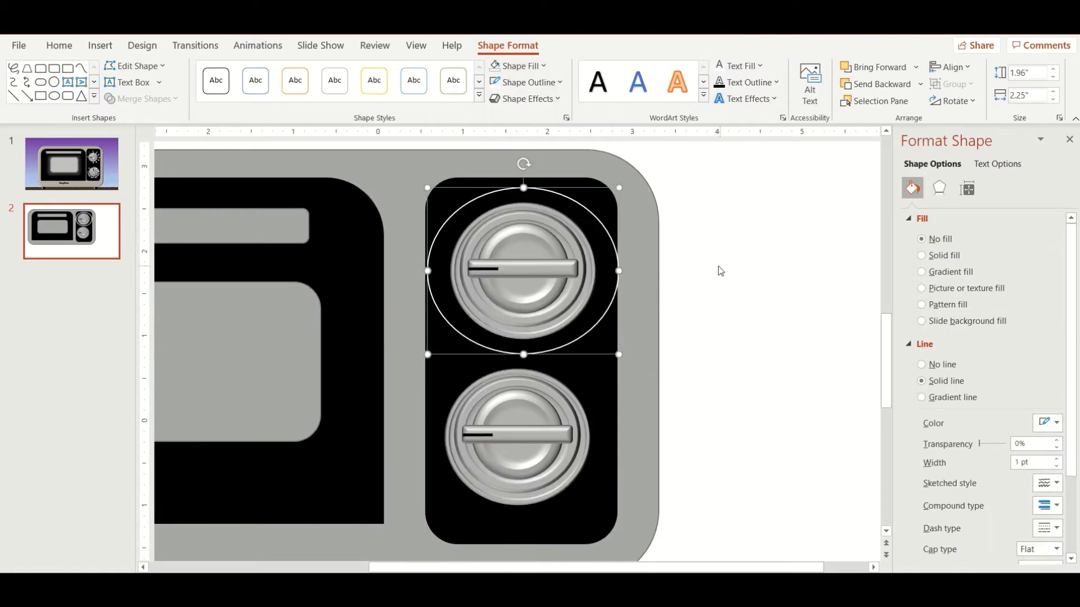
# Step: Shrink the white ring so it fits around the upper dial inside the black panel
pyautogui.moveTo(619, 354); pyautogui.dragTo(597, 333)
pyautogui.moveTo(451, 310); pyautogui.dragTo(460, 319)
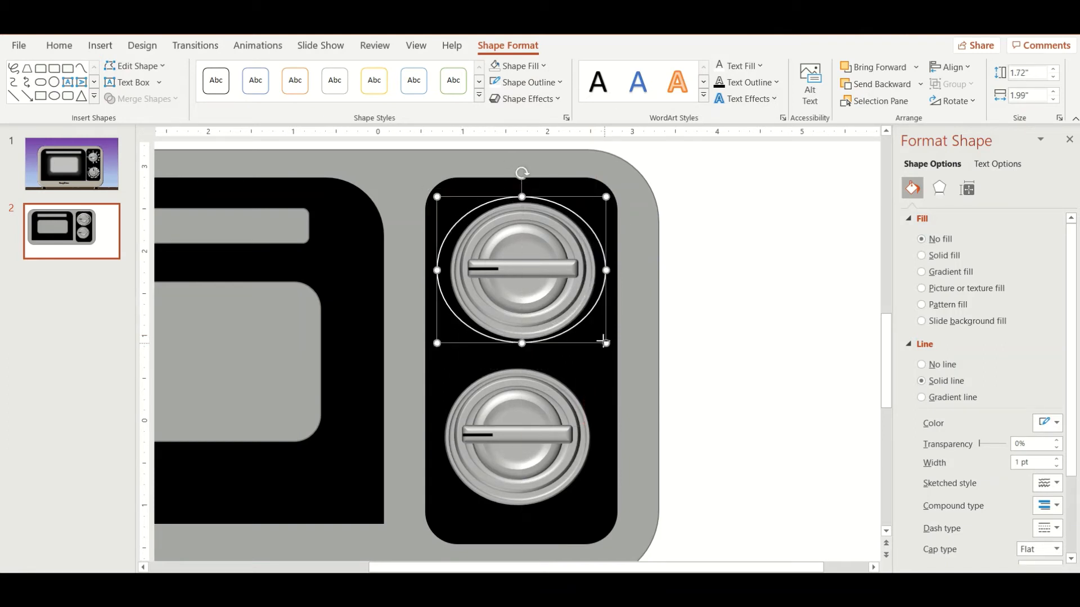
pyautogui.moveTo(602, 341)
pyautogui.mouseDown()
pyautogui.moveTo(616, 351)
pyautogui.moveTo(589, 327)
pyautogui.mouseUp()
pyautogui.click(591, 325)
pyautogui.hotkey('ctrl', 'z')
pyautogui.click(591, 329)
pyautogui.click(750, 353)
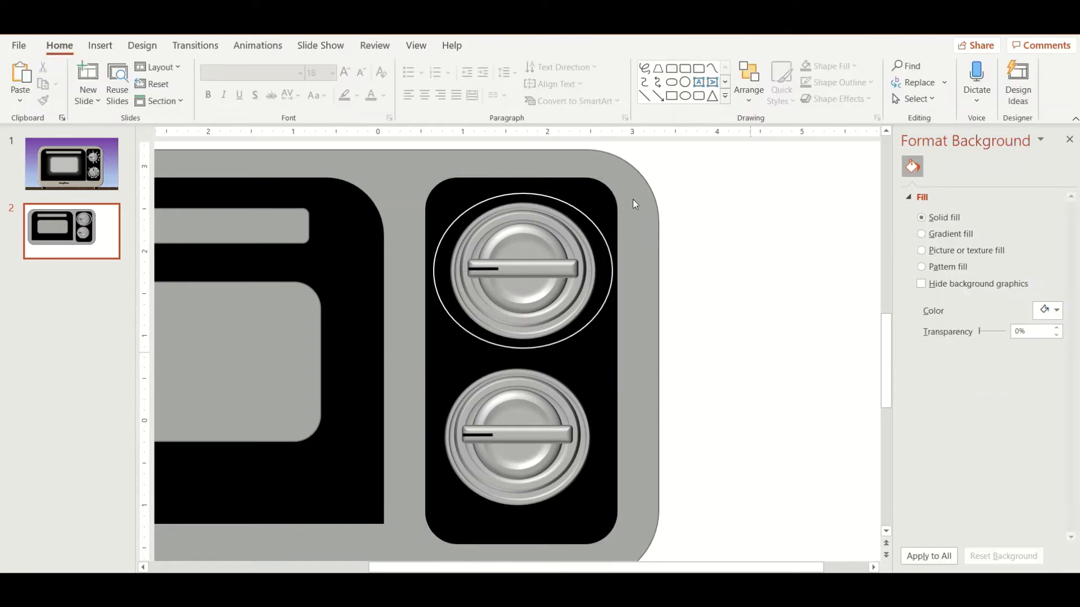
# Step: Insert a small text box containing "C" on the blank area beside the microwave
pyautogui.click(101, 46)
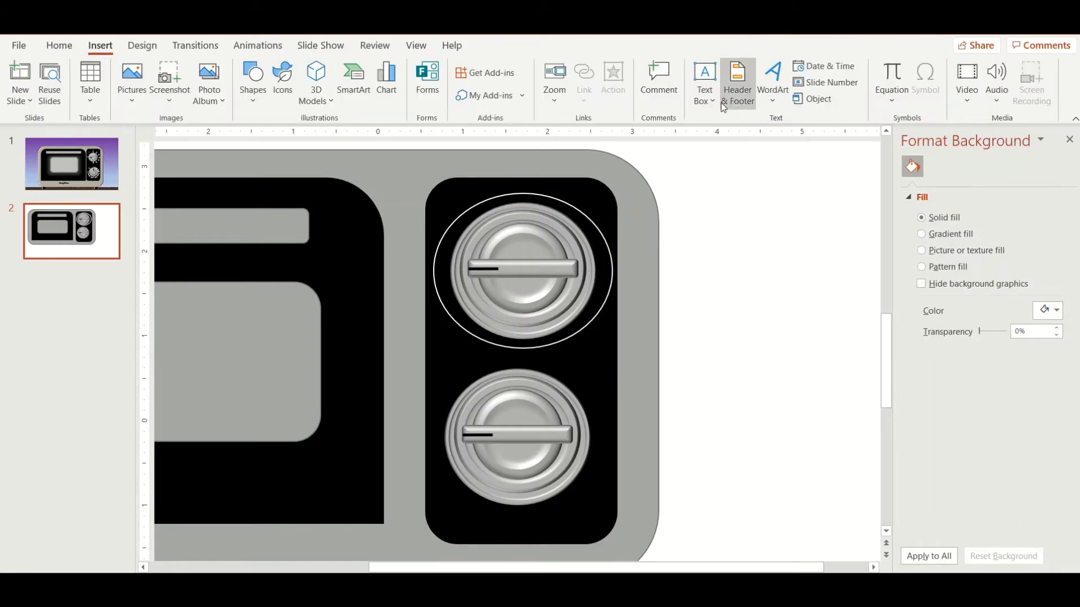
pyautogui.click(706, 100)
pyautogui.click(726, 118)
pyautogui.moveTo(700, 204); pyautogui.dragTo(750, 243)
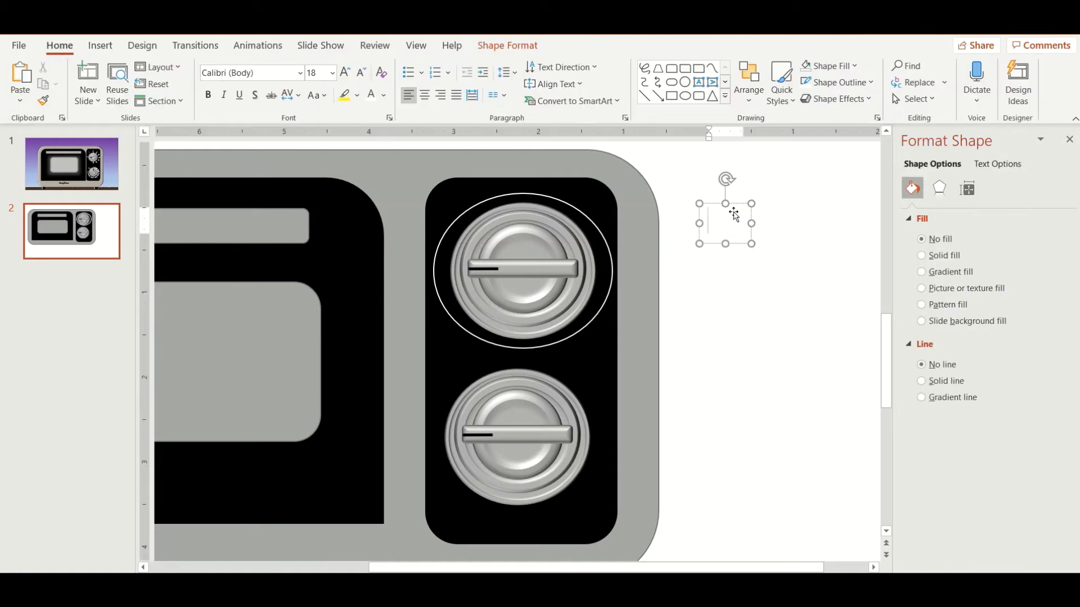
pyautogui.write('C')
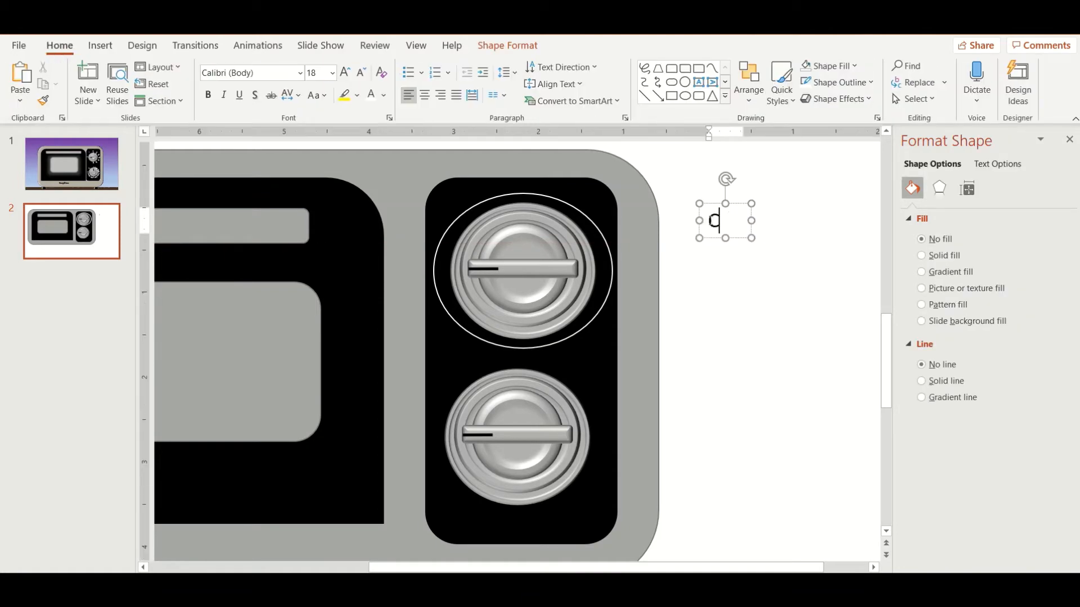
# Step: Insert the Superscript Zero symbol, character code 2070, before the C in the text box
pyautogui.click(100, 46)
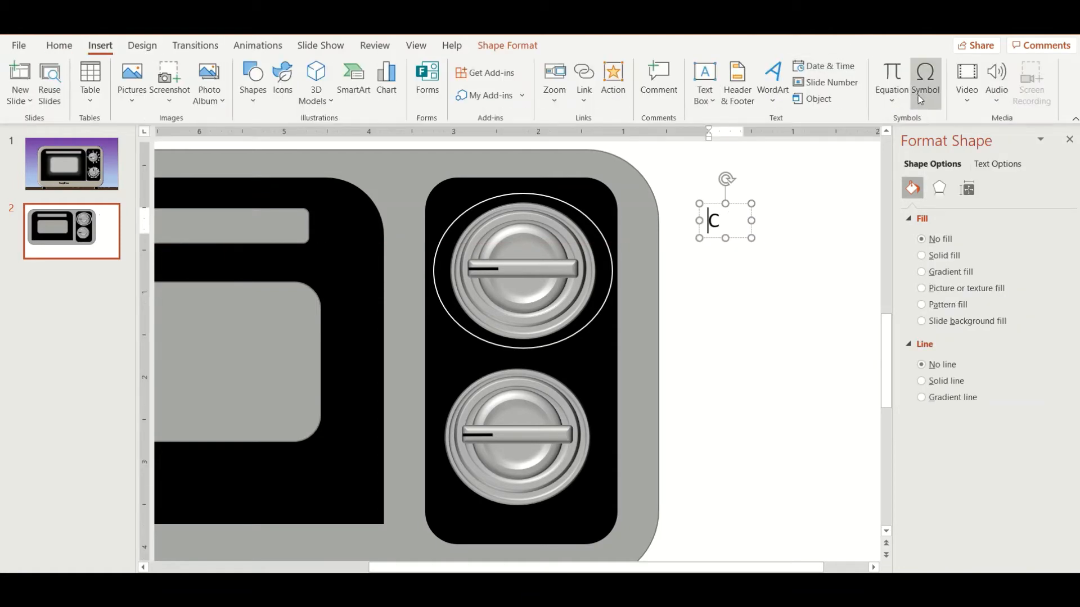
pyautogui.click(925, 84)
pyautogui.click(623, 395)
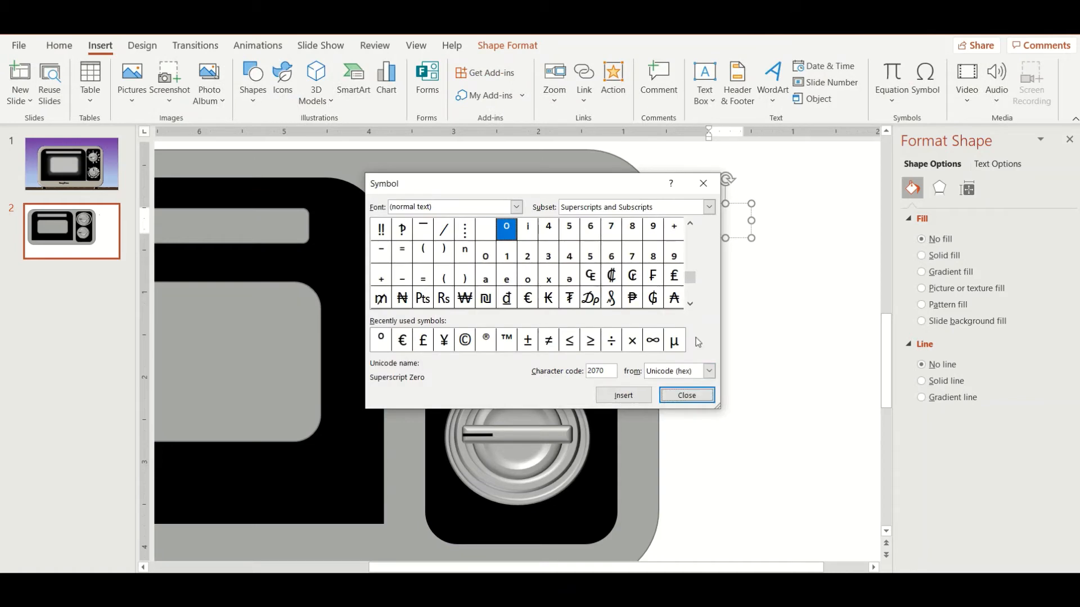
pyautogui.click(686, 395)
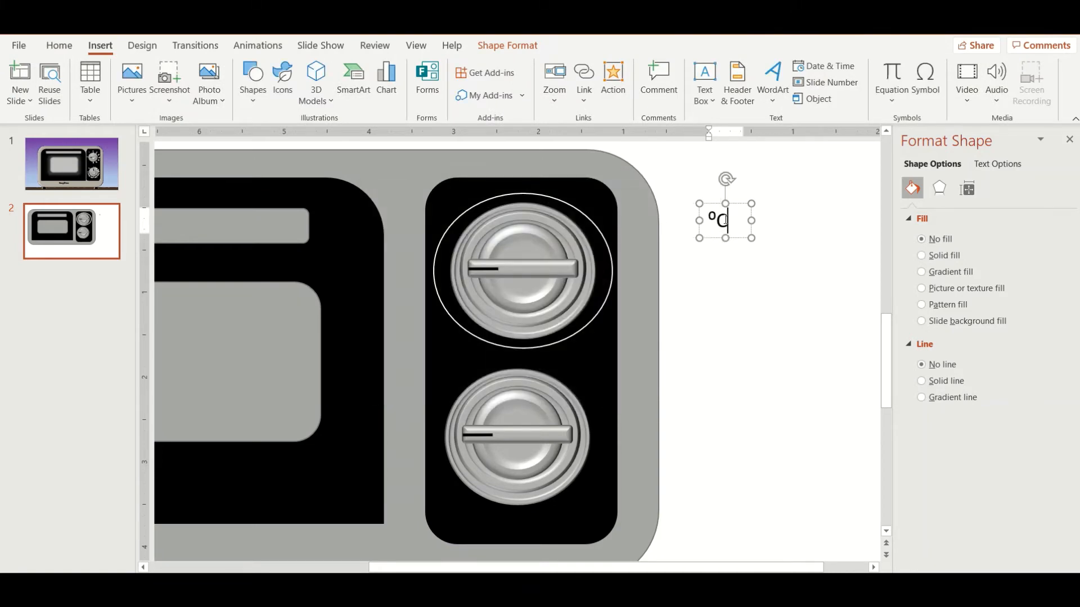
# Step: Format the degree C label as white Bahnschrift Condensed at 14 pt and place it above and to the left of the upper dial
pyautogui.hotkey('ctrl', 'a')
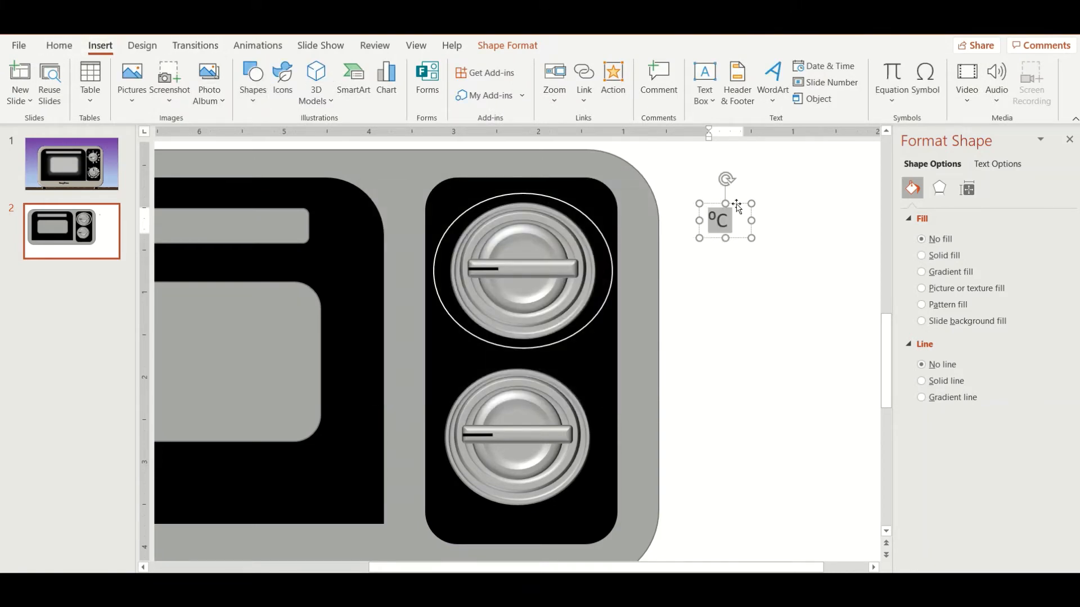
pyautogui.moveTo(737, 206); pyautogui.dragTo(410, 176)
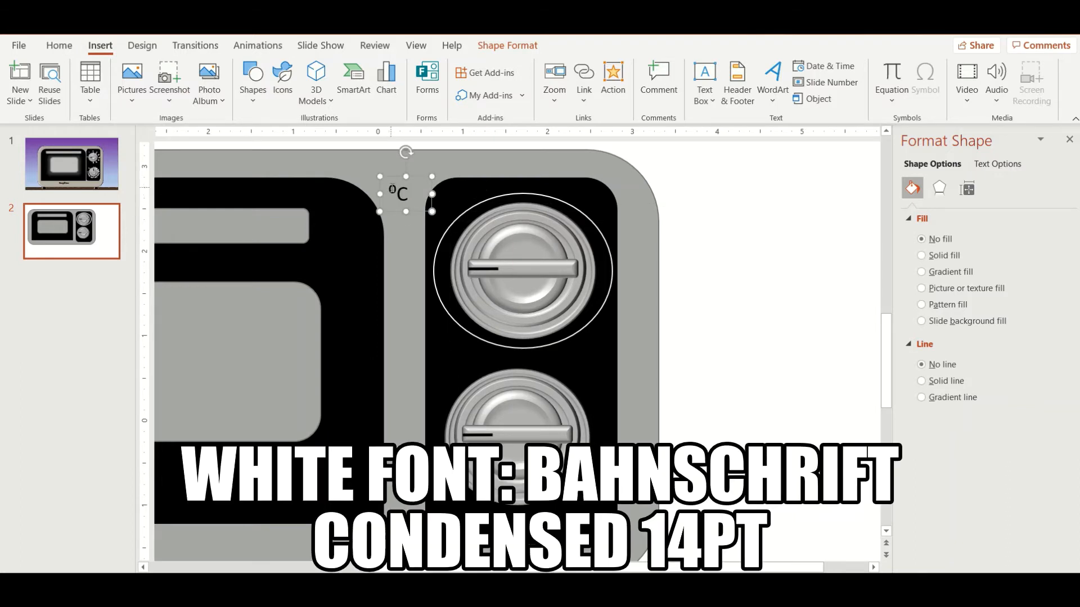
pyautogui.tripleClick(392, 191)
pyautogui.click(61, 46)
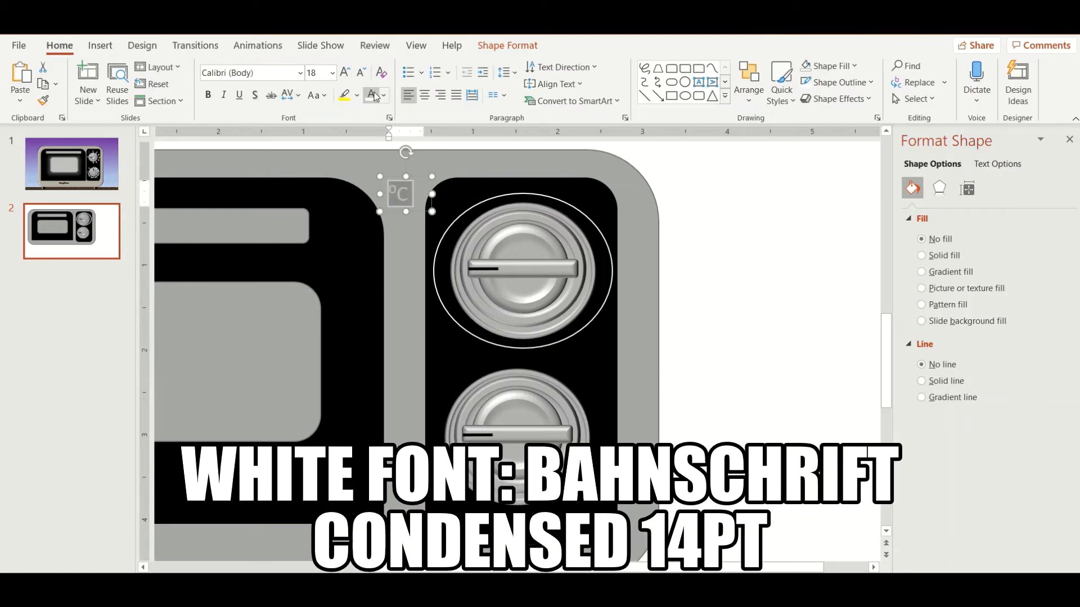
pyautogui.click(301, 74)
pyautogui.scroll(-3, 317, 279)
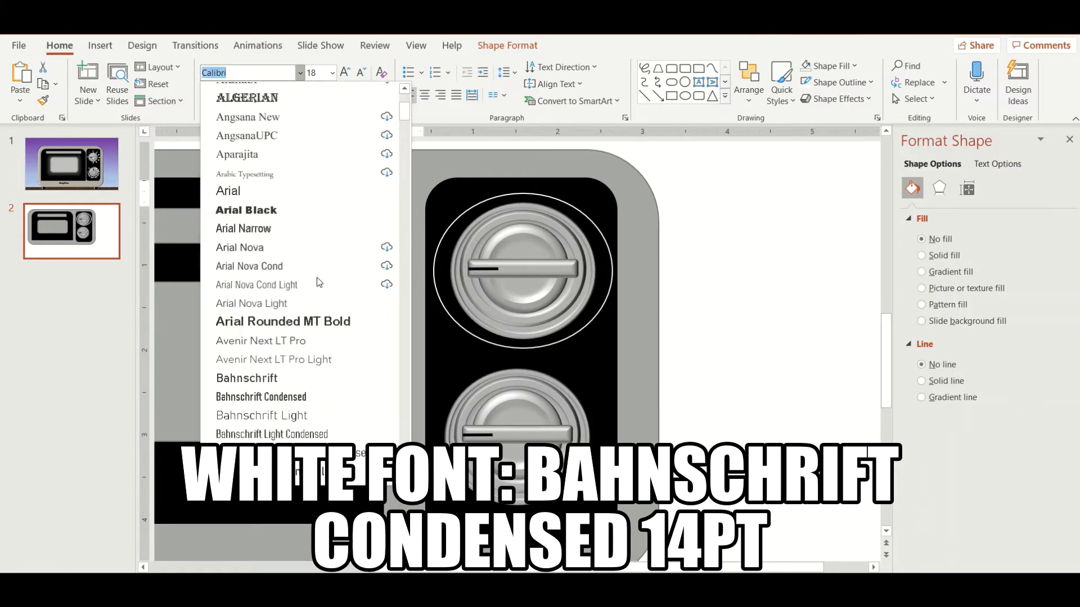
pyautogui.scroll(-2, 318, 278)
pyautogui.click(306, 343)
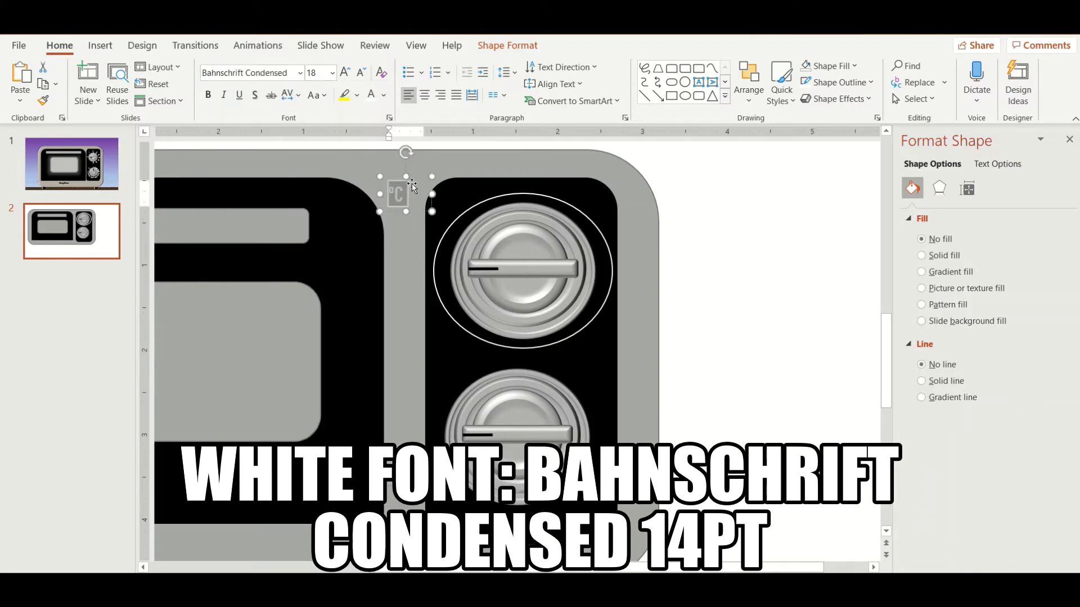
pyautogui.click(333, 73)
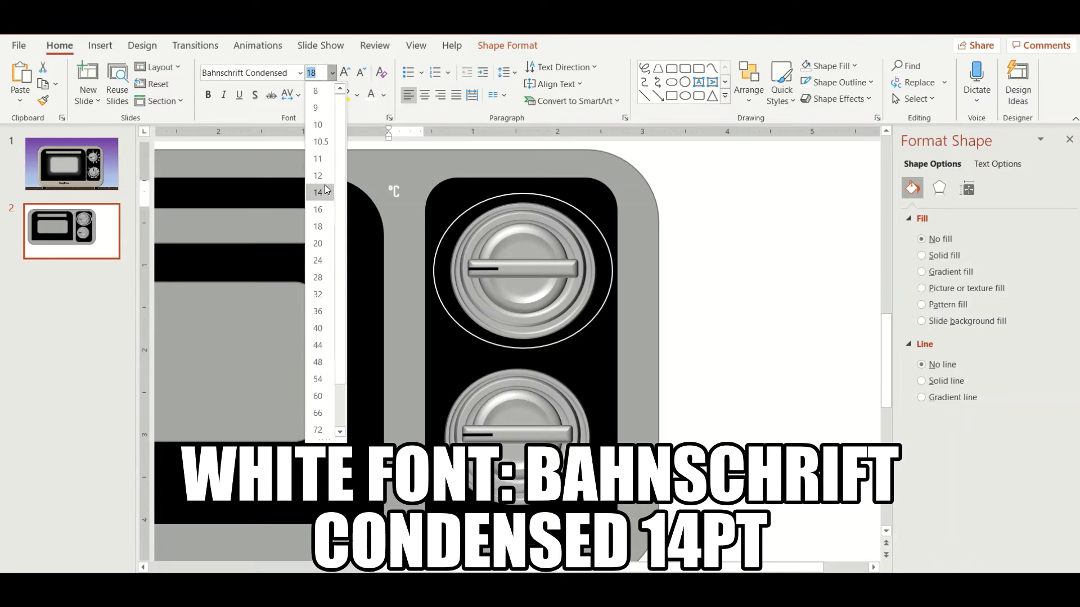
pyautogui.click(325, 187)
pyautogui.moveTo(411, 180); pyautogui.dragTo(471, 201)
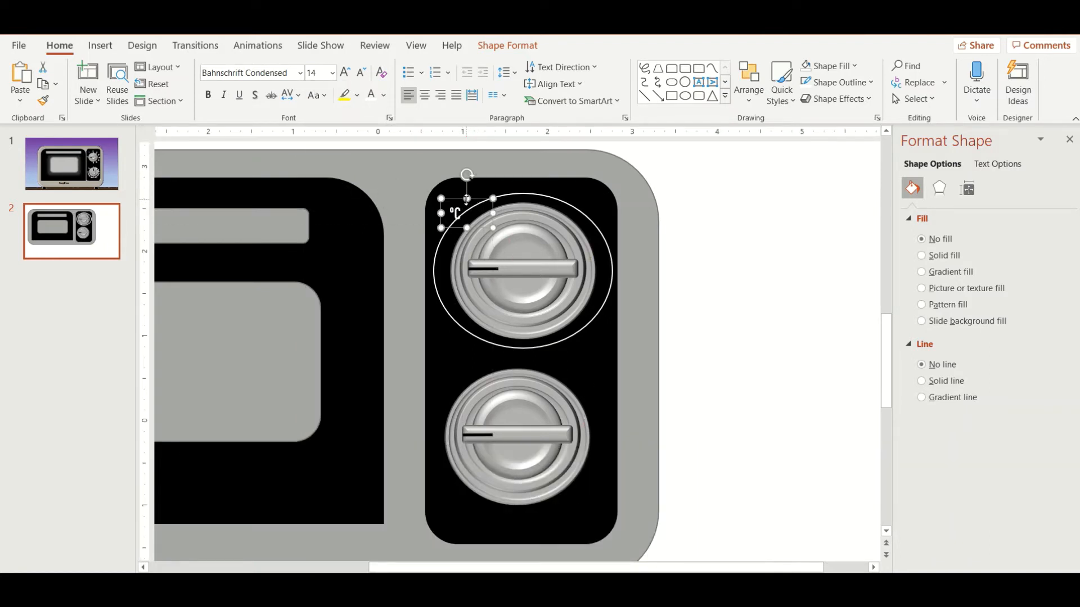
# Step: Duplicate the degree C label, change its text to "Min." and place it at the left of the upper dial
pyautogui.hotkey('ctrl', 'v')
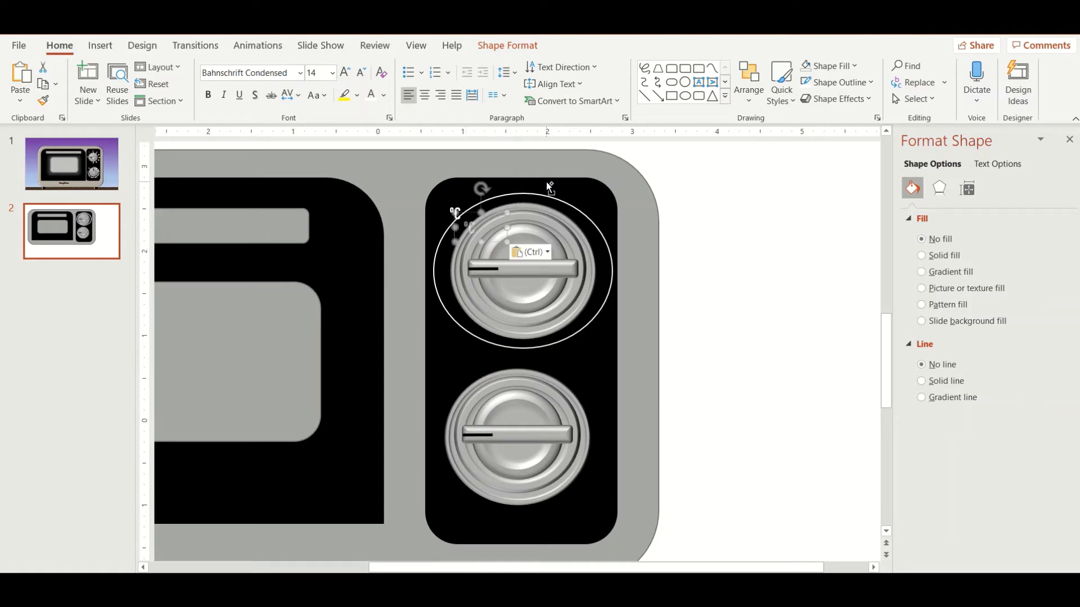
pyautogui.moveTo(492, 215); pyautogui.dragTo(499, 211)
pyautogui.moveTo(630, 225); pyautogui.dragTo(523, 165)
pyautogui.doubleClick(635, 238)
pyautogui.press('BackSpace')
# Step: Add a matching "100" label above the upper dial's ring and extend the black panel upward behind it
pyautogui.hotkey('ctrl', 'c')
pyautogui.hotkey('ctrl', 'v')
pyautogui.tripleClick(513, 195)
pyautogui.write('100')
pyautogui.click(568, 188)
pyautogui.moveTo(535, 174); pyautogui.dragTo(539, 164)
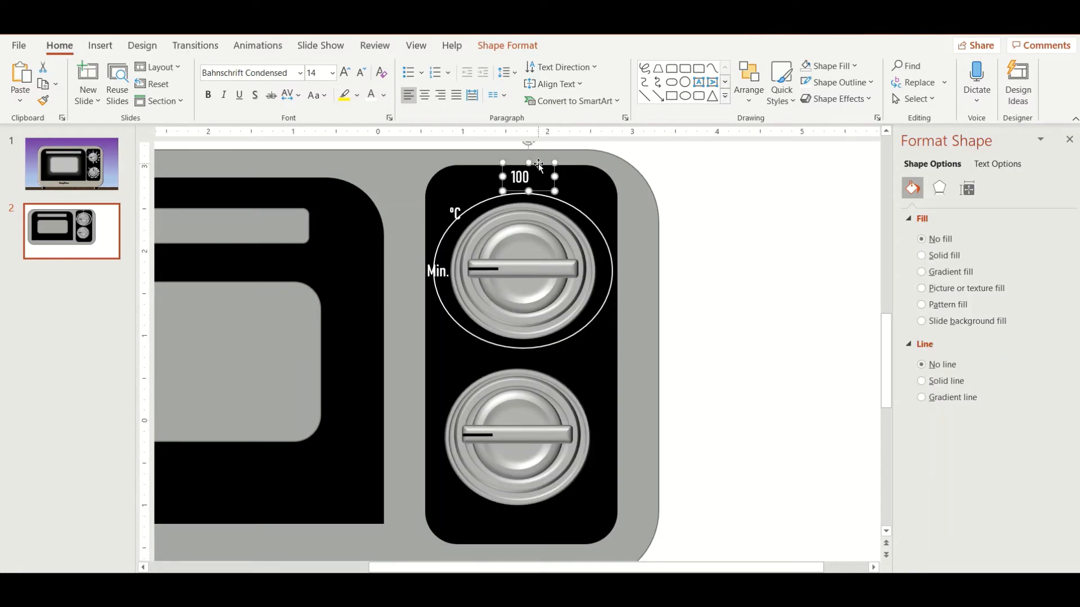
# Step: Draw a tiny oval about 0.07 inch wide and 0.05 inch high above and to the right of the upper ring
pyautogui.click(110, 51)
pyautogui.click(252, 82)
pyautogui.click(367, 140)
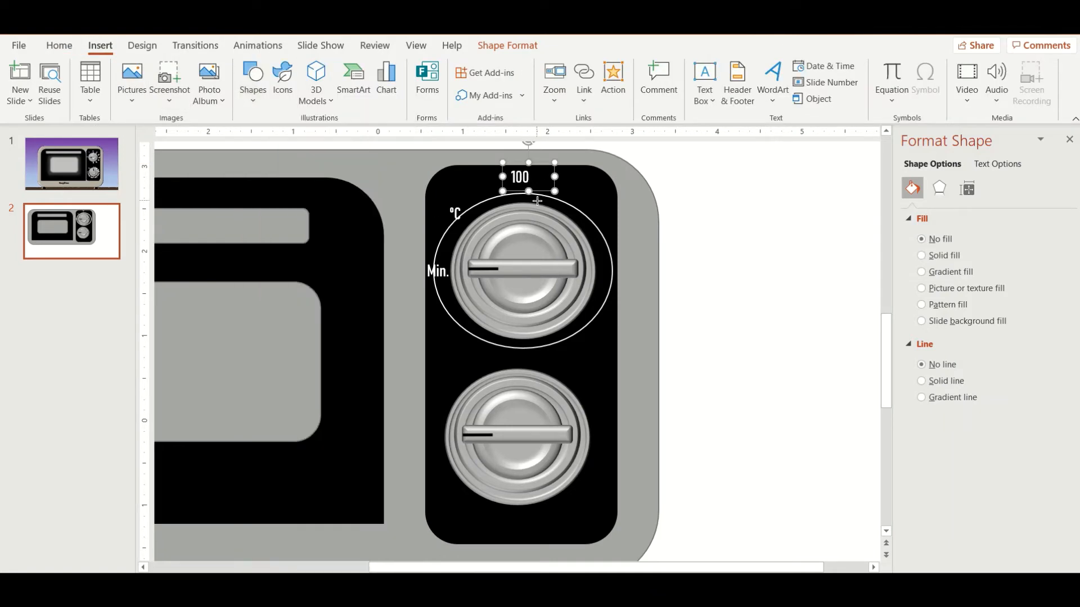
pyautogui.moveTo(593, 191); pyautogui.dragTo(598, 196)
# Step: Fill the tiny oval with white and remove its outline
pyautogui.click(531, 83)
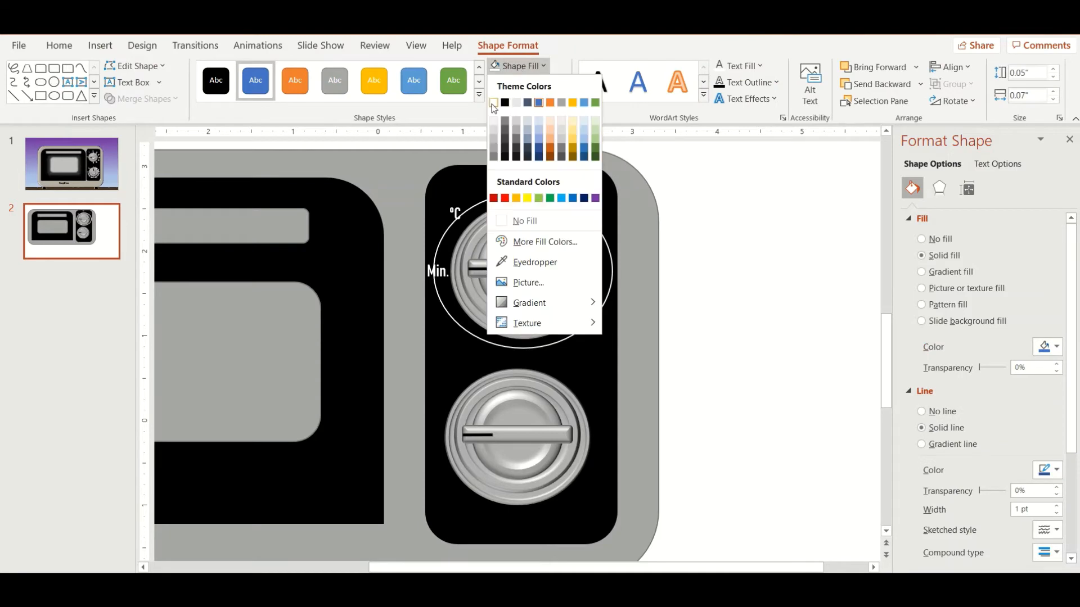
pyautogui.click(531, 83)
pyautogui.click(530, 83)
pyautogui.click(520, 236)
pyautogui.click(610, 217)
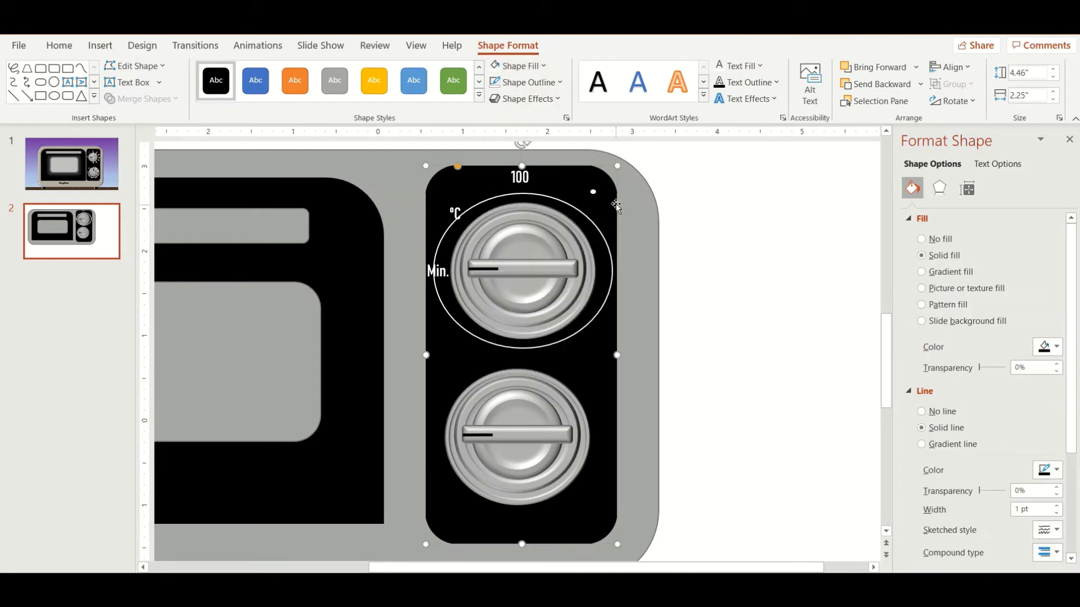
# Step: Place the white dot on the upper dial's ring directly beneath the 100 label
pyautogui.keyDown('ctrl'); pyautogui.scroll(5, 593, 242); pyautogui.keyUp('ctrl')
pyautogui.keyDown('ctrl'); pyautogui.scroll(3, 593, 242); pyautogui.keyUp('ctrl')
pyautogui.scroll(9, 593, 242)
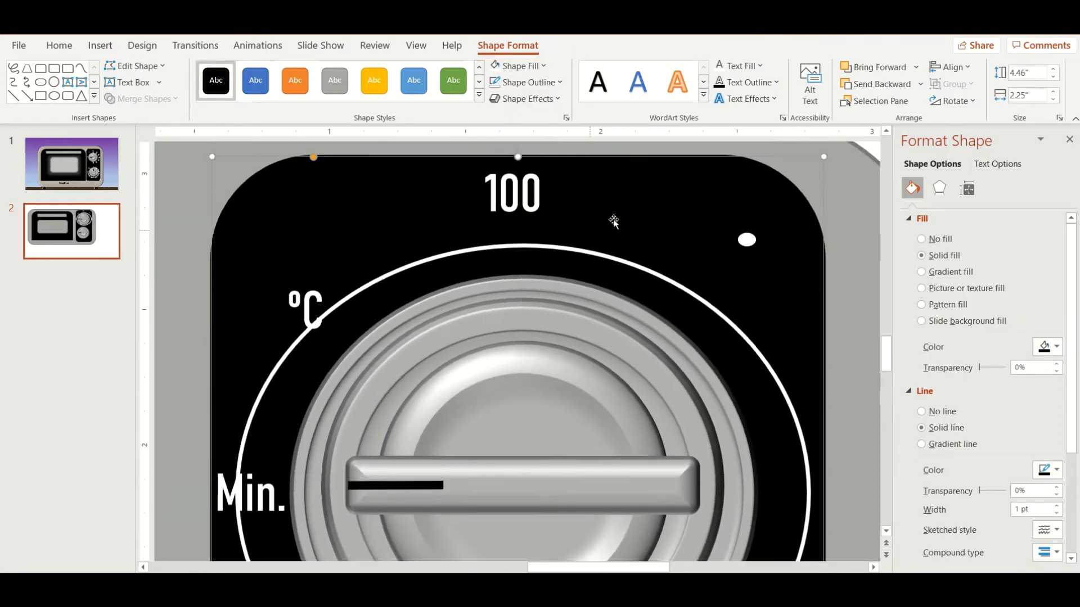
pyautogui.click(747, 254)
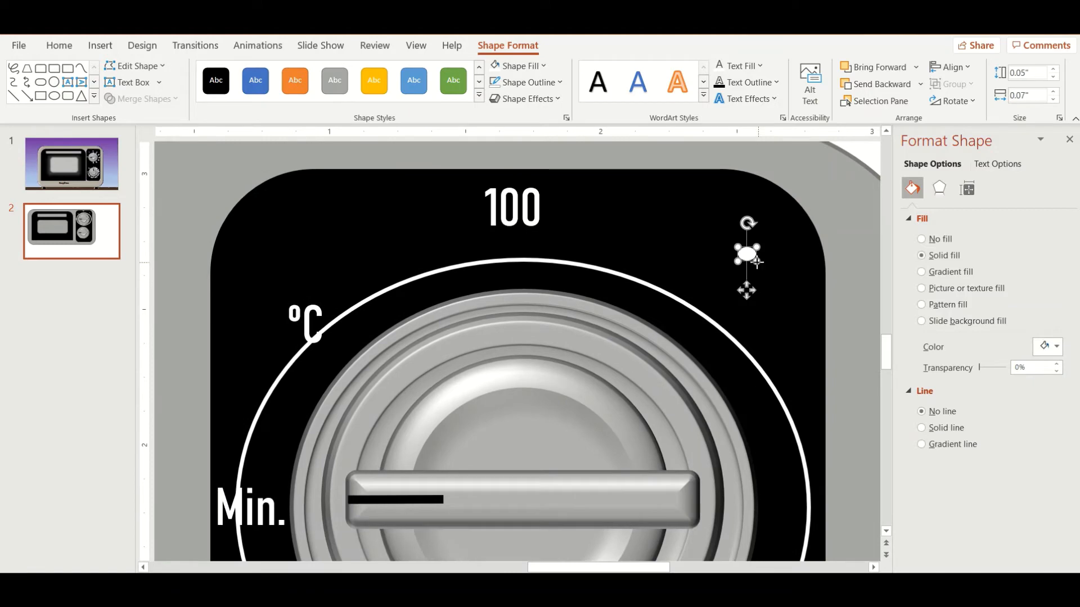
pyautogui.moveTo(750, 256); pyautogui.dragTo(666, 275)
pyautogui.click(572, 248)
pyautogui.scroll(-5, 572, 248)
# Step: Copy the dot and 100 label to the next position clockwise on the ring and change the label to 120
pyautogui.click(505, 265)
pyautogui.keyDown('shift'); pyautogui.click(506, 245); pyautogui.keyUp('shift')
pyautogui.hotkey('ctrl', 'c')
pyautogui.hotkey('ctrl', 'v')
pyautogui.click(580, 259)
pyautogui.press('BackSpace')
pyautogui.write('2')
# Step: Add a dot and label reading 140 after 120 on the ring, widening the black panel to make room
pyautogui.hotkey('ctrl', 'v')
pyautogui.moveTo(660, 524); pyautogui.dragTo(683, 524)
pyautogui.click(633, 303)
pyautogui.write('4')
pyautogui.moveTo(659, 276); pyautogui.dragTo(675, 275)
# Step: Add a dot and label reading 160 at the ring's right side and widen the black panel further
pyautogui.hotkey('ctrl', 'v')
pyautogui.moveTo(567, 242); pyautogui.dragTo(677, 331)
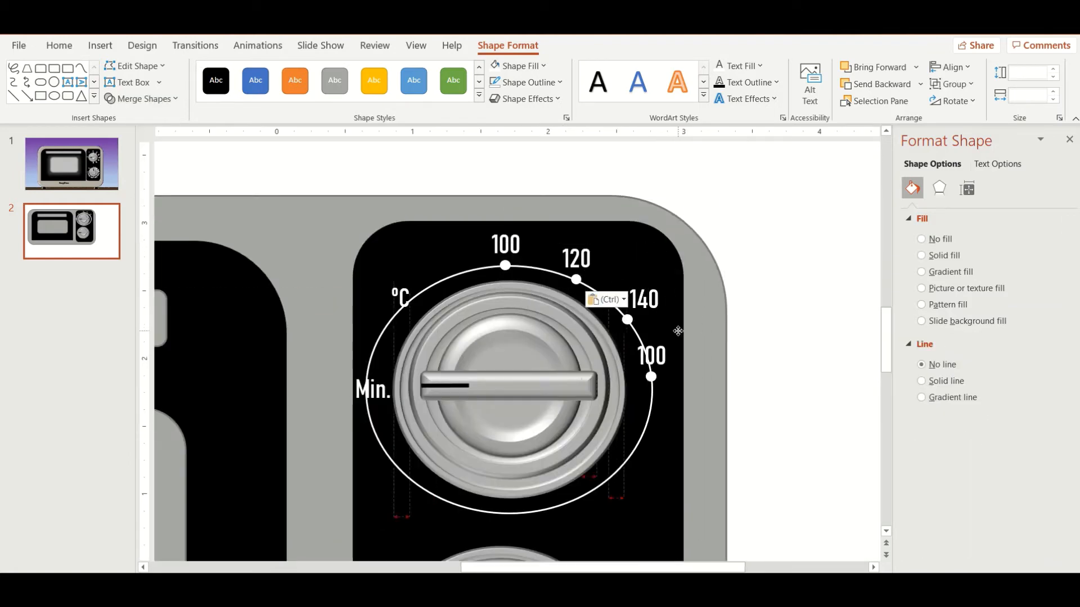
pyautogui.click(656, 358)
pyautogui.write('6')
pyautogui.moveTo(683, 524); pyautogui.dragTo(708, 524)
# Step: Paste another dot and label below 160 on the ring and change the label to 180
pyautogui.hotkey('ctrl', 'v')
pyautogui.moveTo(557, 244); pyautogui.dragTo(691, 423)
pyautogui.click(646, 420)
pyautogui.click(670, 446)
pyautogui.write('8')
pyautogui.click(678, 487)
# Step: Paste another dot and label at the ring's lower right and change the label to 200
pyautogui.hotkey('ctrl', 'v')
pyautogui.moveTo(557, 244); pyautogui.dragTo(647, 478)
pyautogui.click(669, 478)
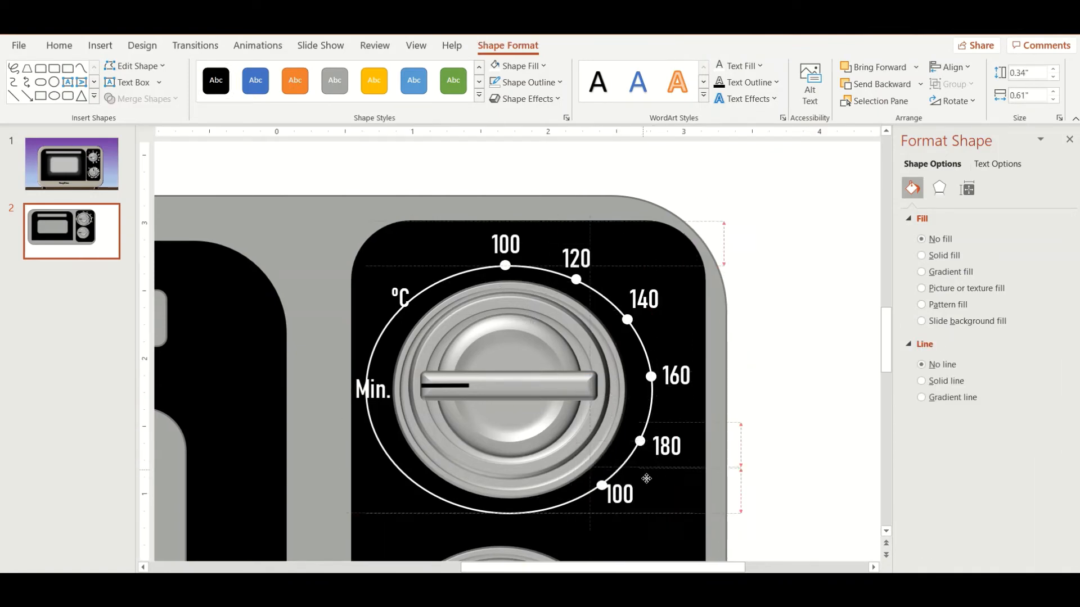
pyautogui.doubleClick(640, 497)
pyautogui.write('200')
pyautogui.click(669, 488)
# Step: Paste another dot and label beneath the upper dial and change the label to 220
pyautogui.hotkey('ctrl', 'v')
pyautogui.moveTo(557, 245); pyautogui.dragTo(579, 516)
pyautogui.click(594, 503)
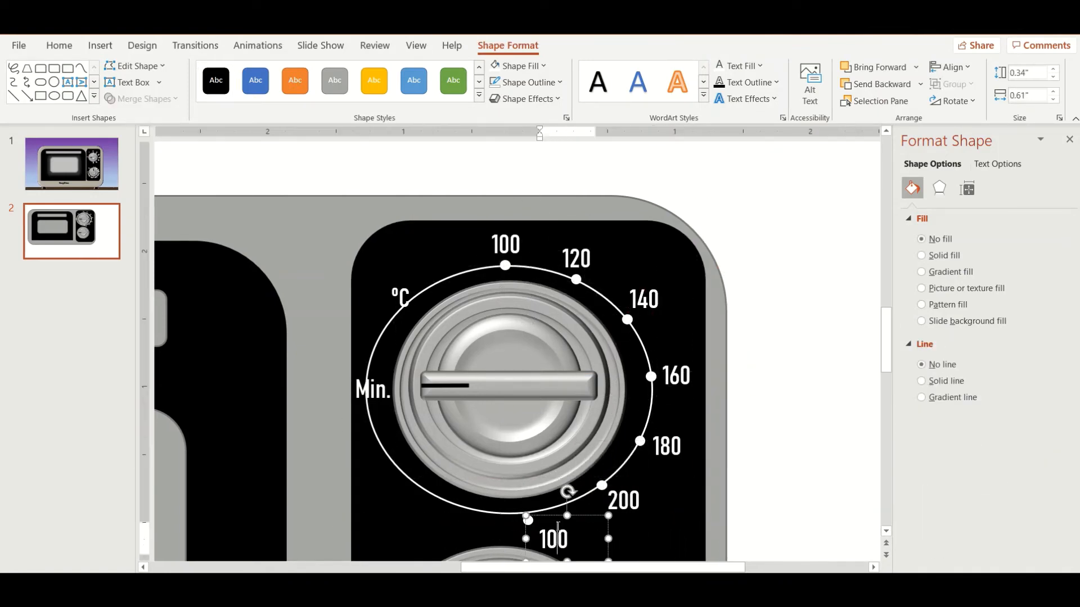
pyautogui.doubleClick(555, 540)
pyautogui.write('220')
# Step: Move the white guide ring from the upper dial down around the lower dial
pyautogui.scroll(-3, 562, 506)
pyautogui.moveTo(579, 414); pyautogui.dragTo(553, 418)
pyautogui.moveTo(529, 420); pyautogui.dragTo(547, 440)
pyautogui.scroll(-5, 535, 416)
pyautogui.click(571, 337)
pyautogui.moveTo(575, 494); pyautogui.dragTo(578, 493)
# Step: Copy the degree C label to the upper left of the lower dial and change its text to "Timer"
pyautogui.click(486, 237)
pyautogui.moveTo(499, 227); pyautogui.dragTo(434, 372)
pyautogui.hotkey('ctrl', 'c')
pyautogui.hotkey('ctrl', 'v')
pyautogui.write('Timer')
pyautogui.press('Return')
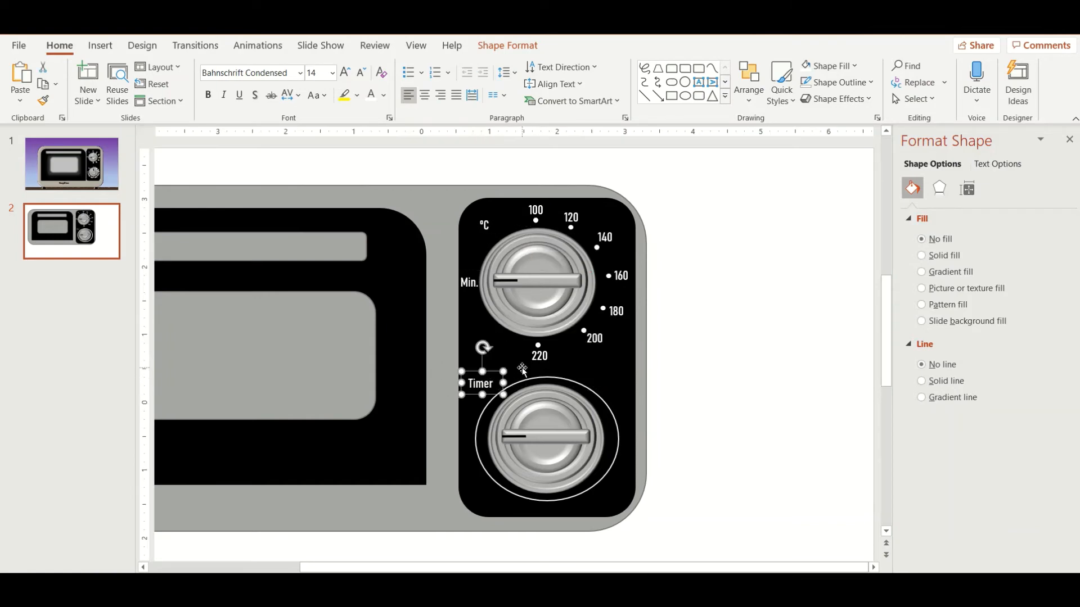
# Step: Add a "0" label at the top of the lower dial's ring and paste a copy of the white dot
pyautogui.write('0')
pyautogui.keyDown('ctrl'); pyautogui.scroll(3, 550, 354); pyautogui.keyUp('ctrl')
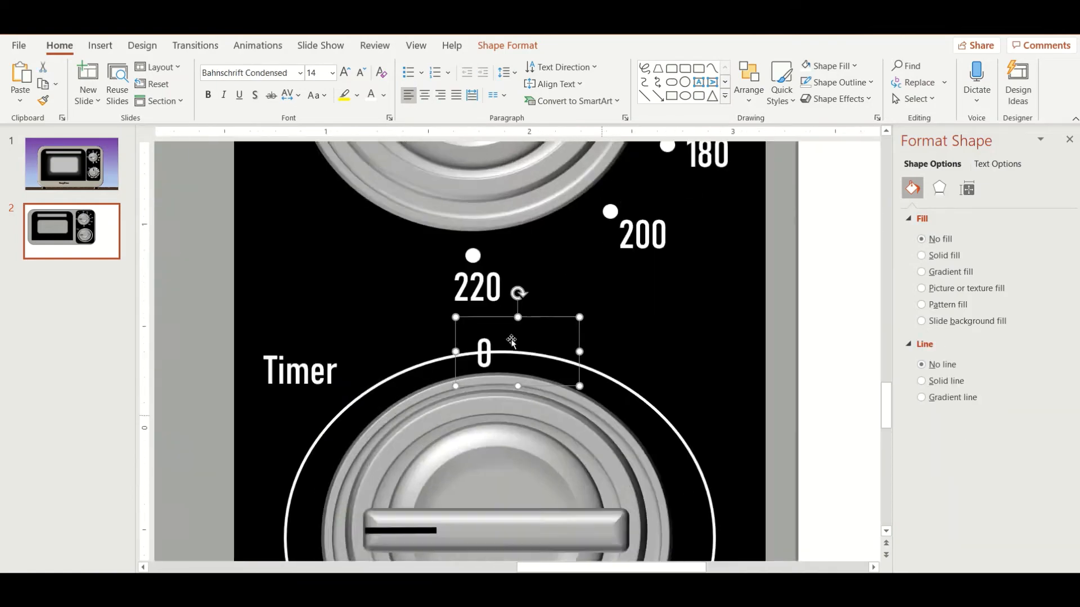
pyautogui.keyDown('ctrl'); pyautogui.scroll(-1, 540, 348); pyautogui.keyUp('ctrl')
pyautogui.click(584, 331)
pyautogui.hotkey('ctrl', 'c')
pyautogui.hotkey('ctrl', 'v')
pyautogui.moveTo(601, 280); pyautogui.dragTo(646, 368)
# Step: Duplicate the 0 label and change the copy to "40" at the right side of the lower ring
pyautogui.click(501, 351)
pyautogui.hotkey('ctrl', 'c')
pyautogui.hotkey('ctrl', 'v')
pyautogui.write('40')
# Step: Duplicate the 40 label and change the copy to "20" at the upper right of the lower ring
pyautogui.hotkey('ctrl', 'c')
pyautogui.hotkey('ctrl', 'v')
pyautogui.click(612, 389)
pyautogui.press('BackSpace')
pyautogui.write('2')
# Step: Place a copy of the 40 label at the bottom of the lower ring and change it to "80"
pyautogui.scroll(-2, 618, 388)
pyautogui.hotkey('ctrl', 'v')
pyautogui.moveTo(704, 386); pyautogui.dragTo(544, 508)
pyautogui.click(513, 530)
pyautogui.write('8')
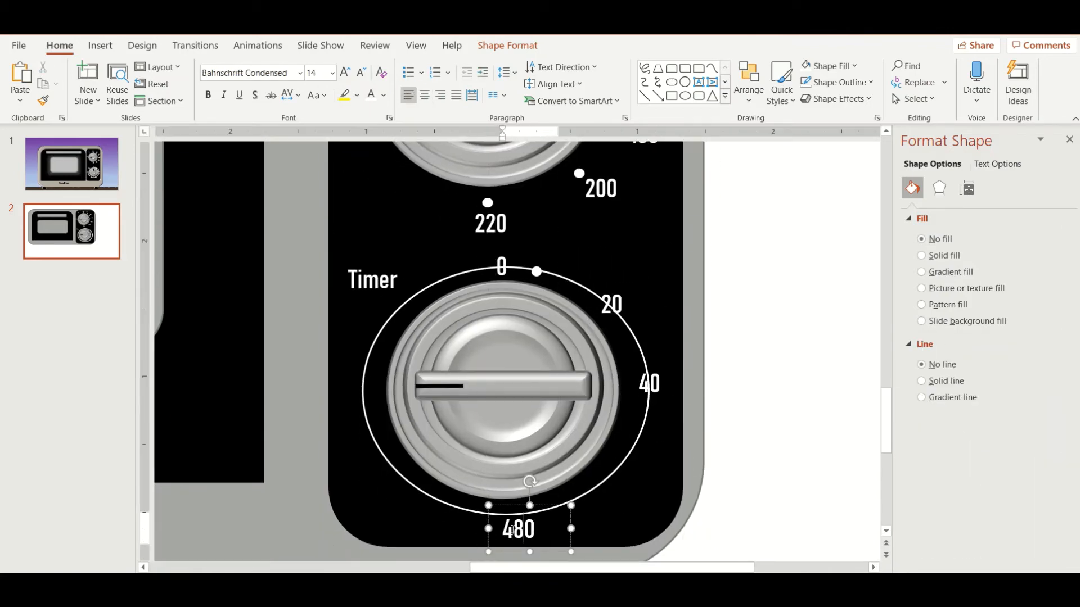
pyautogui.press('Left')
pyautogui.press('BackSpace')
# Step: Place a copy of the 40 label at the lower right of the lower ring and change it to "60"
pyautogui.hotkey('ctrl', 'v')
pyautogui.moveTo(707, 385); pyautogui.dragTo(641, 458)
pyautogui.click(607, 480)
pyautogui.press('BackSpace')
pyautogui.write('6')
# Step: Place a copy of the 40 label at the lower left of the lower ring and change it to "100"
pyautogui.hotkey('ctrl', 'v')
pyautogui.moveTo(707, 386); pyautogui.dragTo(450, 474)
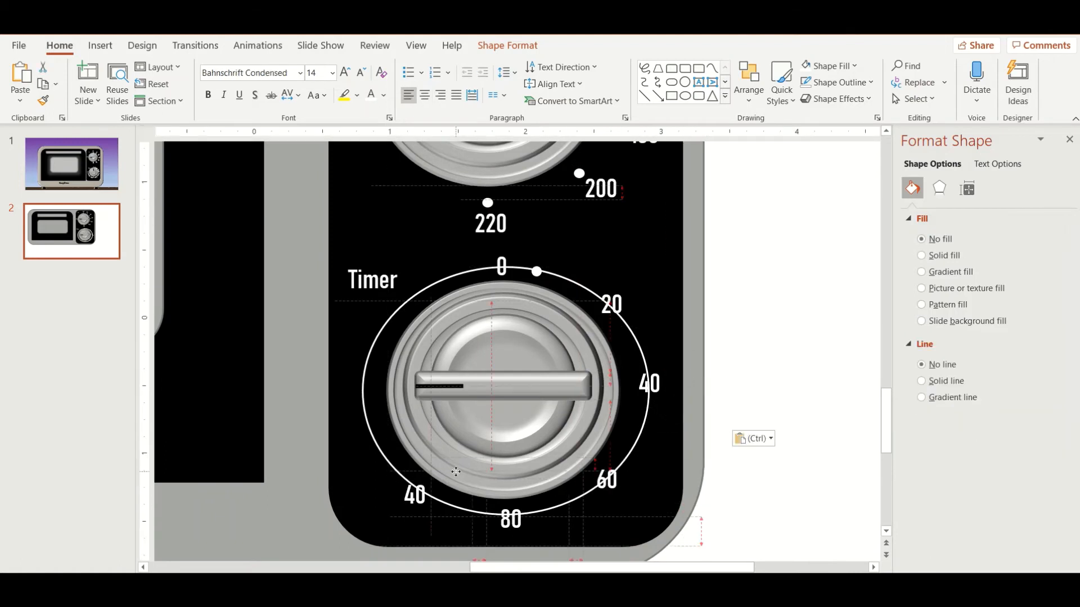
pyautogui.click(415, 494)
pyautogui.press('BackSpace')
pyautogui.write('10')
# Step: Place another label copy at the left side of the lower ring and change it to "120"
pyautogui.hotkey('ctrl', 'v')
pyautogui.moveTo(707, 385); pyautogui.dragTo(383, 398)
pyautogui.click(366, 418)
# Step: Duplicate the white dot along the lower ring to put three dots in each interval from 0 to 20 and 20 to 40
pyautogui.click(537, 272)
pyautogui.hotkey('ctrl', 'c')
pyautogui.hotkey('ctrl', 'v')
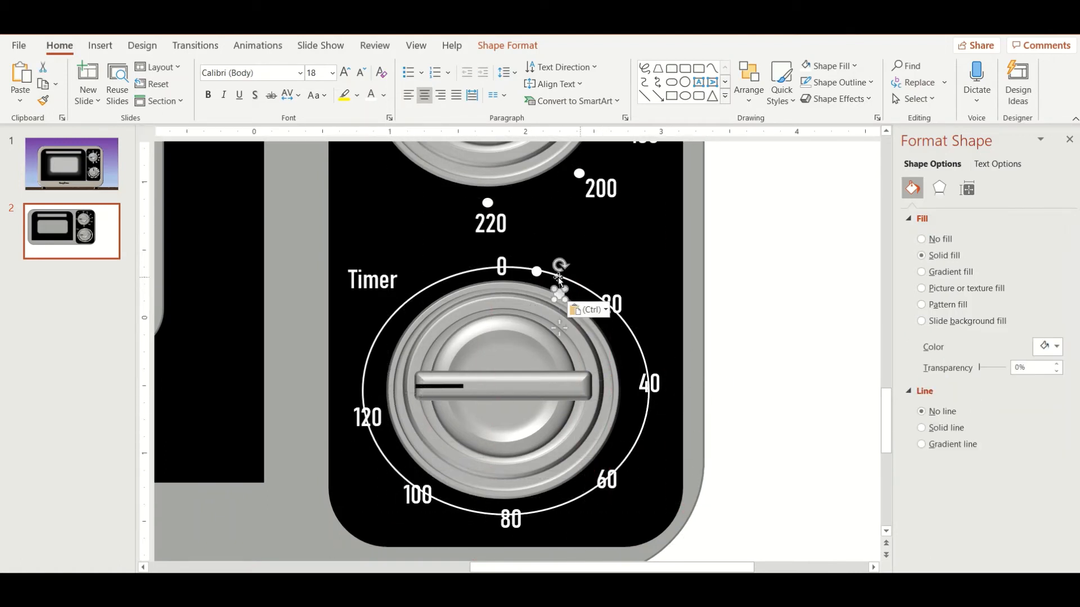
pyautogui.hotkey('ctrl', 'v')
pyautogui.moveTo(559, 294); pyautogui.dragTo(639, 343)
# Step: Place three dot copies along the lower ring in each interval from 40 to 60 and 60 to 80
pyautogui.hotkey('ctrl', 'v')
pyautogui.moveTo(565, 299); pyautogui.dragTo(647, 362)
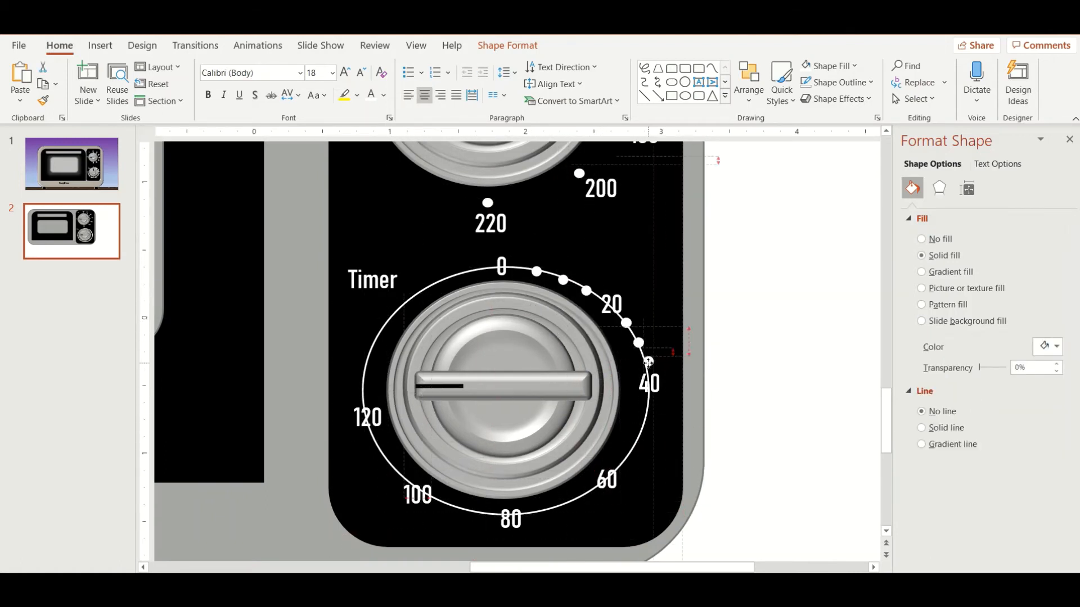
pyautogui.moveTo(638, 282); pyautogui.dragTo(636, 279)
pyautogui.hotkey('ctrl', 'v')
pyautogui.moveTo(677, 360); pyautogui.dragTo(679, 364)
pyautogui.moveTo(559, 294); pyautogui.dragTo(639, 437)
# Step: Place dot copies along the lower ring between the 80, 100 and 120 labels
pyautogui.hotkey('ctrl', 'v')
pyautogui.hotkey('ctrl', 'v')
pyautogui.hotkey('ctrl', 'v')
pyautogui.moveTo(716, 479); pyautogui.dragTo(626, 459)
pyautogui.moveTo(694, 457); pyautogui.dragTo(482, 514)
pyautogui.hotkey('ctrl', 'v')
pyautogui.hotkey('ctrl', 'v')
pyautogui.moveTo(608, 515); pyautogui.dragTo(441, 501)
pyautogui.hotkey('ctrl', 'v')
pyautogui.moveTo(423, 470); pyautogui.dragTo(382, 457)
pyautogui.hotkey('ctrl', 'v')
pyautogui.hotkey('ctrl', 'v')
pyautogui.moveTo(608, 515); pyautogui.dragTo(386, 457)
# Step: Delete the guide ring around the timer knob and rotate the knob's handle upright to point at 0
pyautogui.click(523, 269)
pyautogui.press('Delete')
pyautogui.scroll(-10, 786, 412)
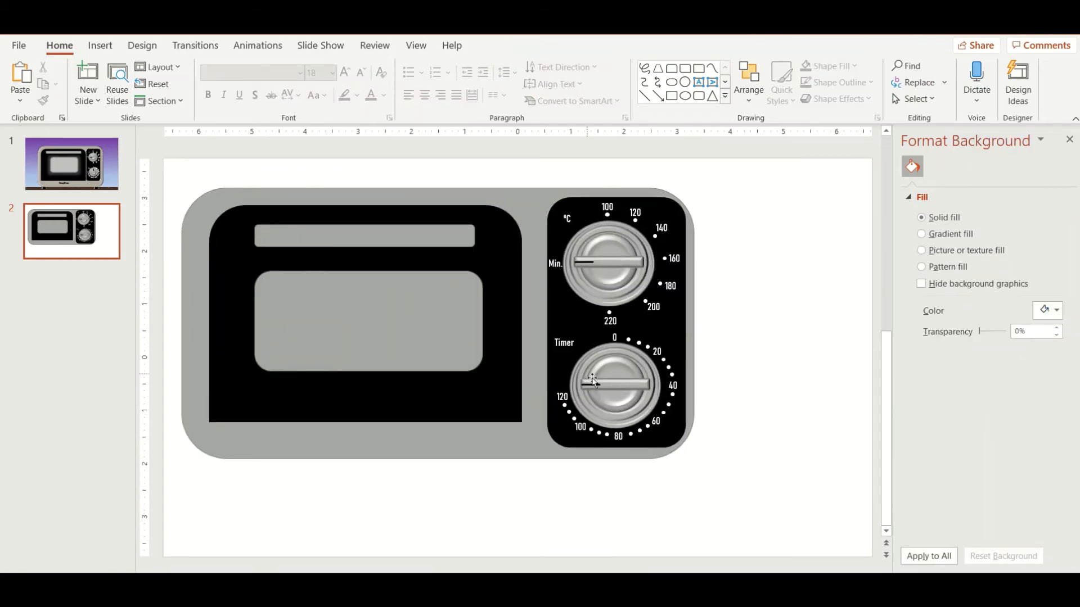
pyautogui.click(592, 380)
pyautogui.moveTo(615, 351); pyautogui.dragTo(650, 385)
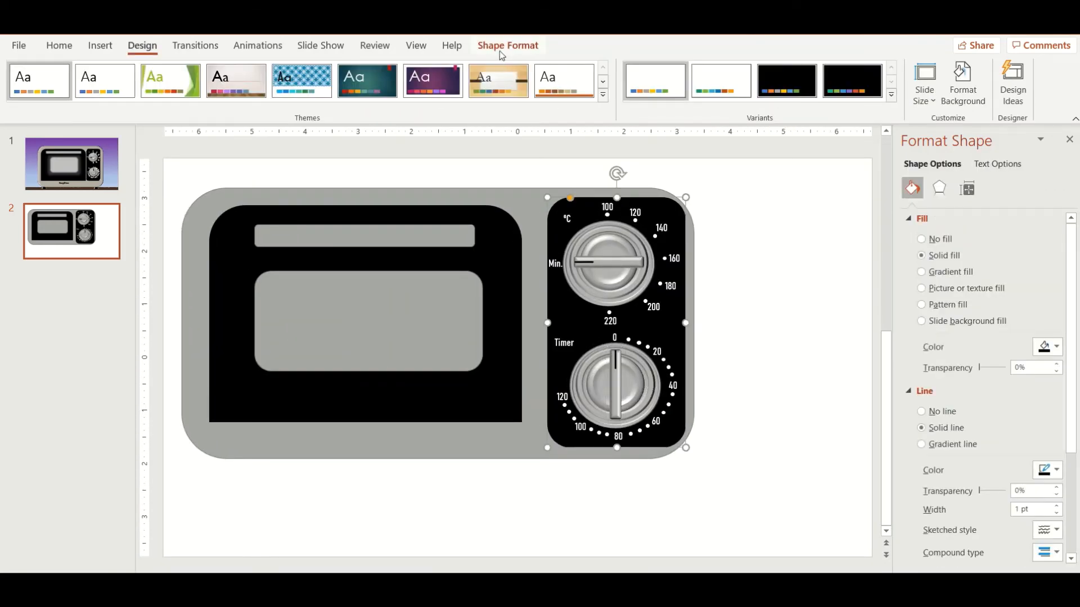
# Step: Apply the Preset 5 shape effect to the black control panel and set its shadow to No Shadow
pyautogui.click(507, 45)
pyautogui.click(538, 97)
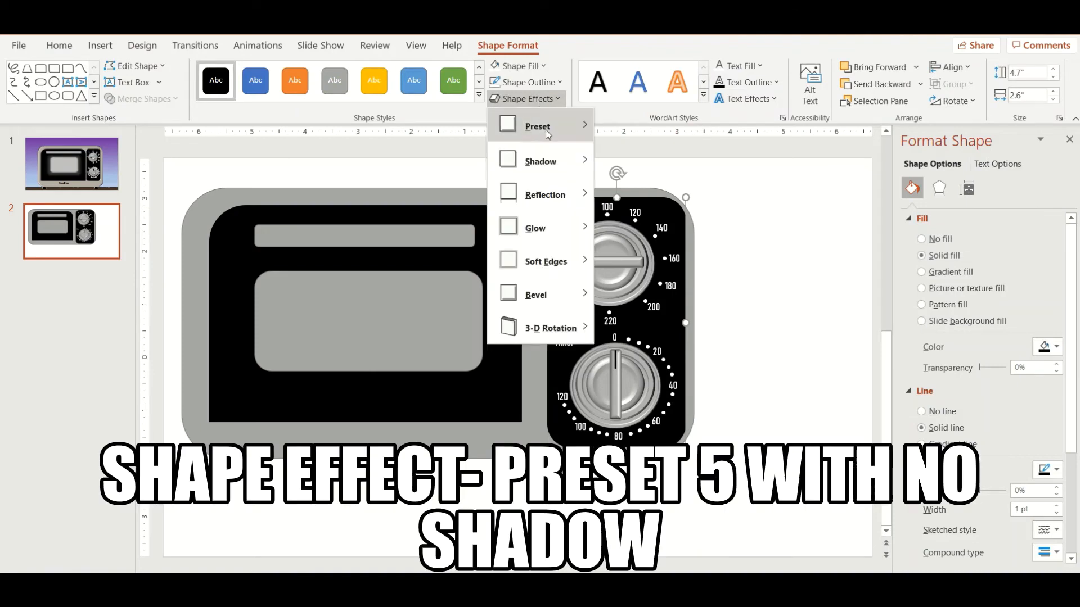
pyautogui.moveTo(547, 132)
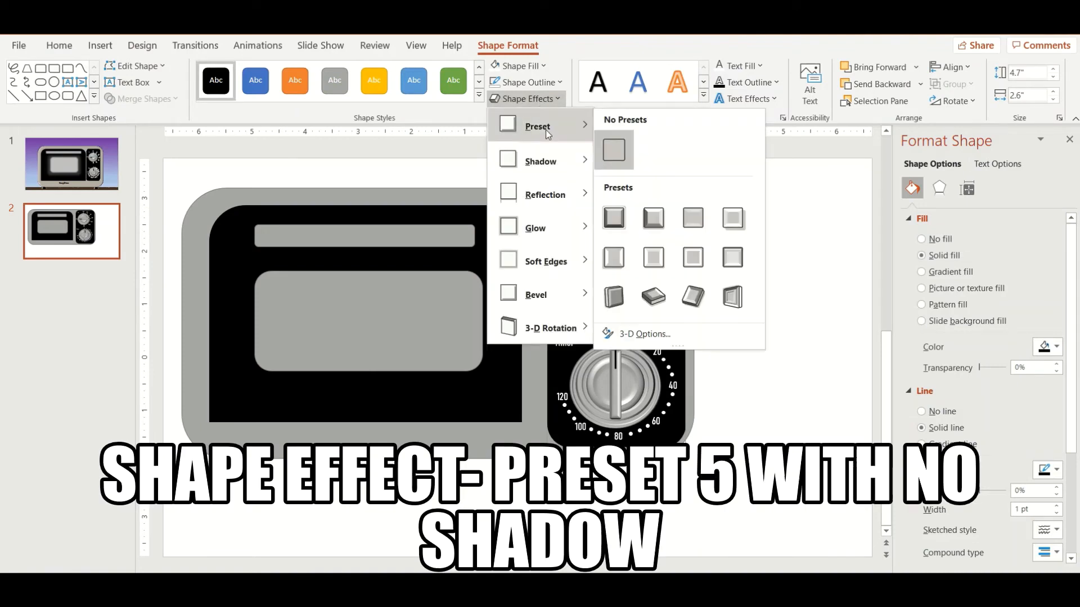
pyautogui.click(613, 260)
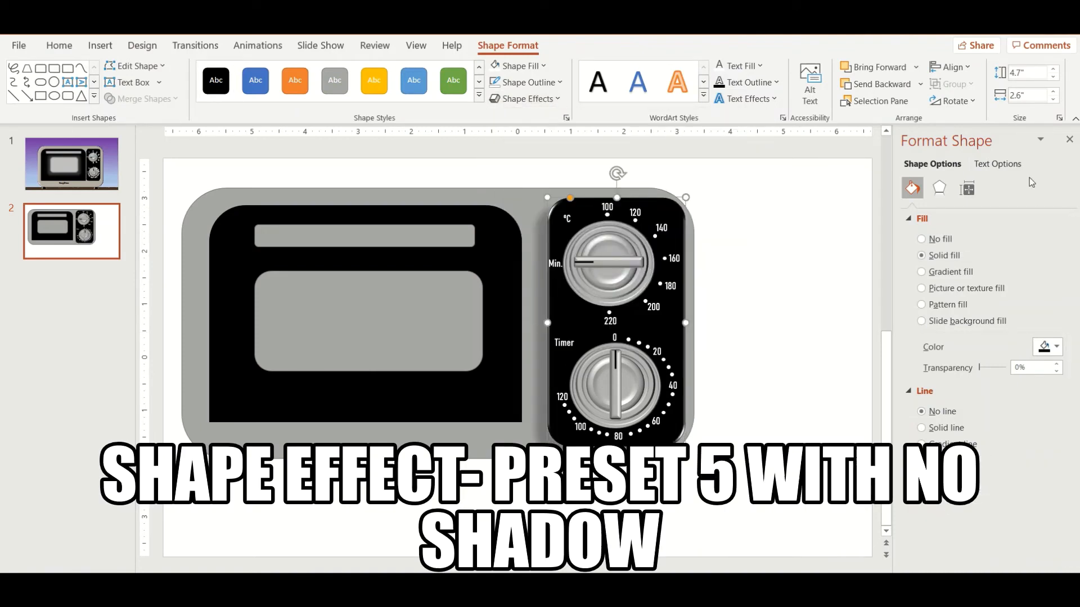
pyautogui.click(947, 190)
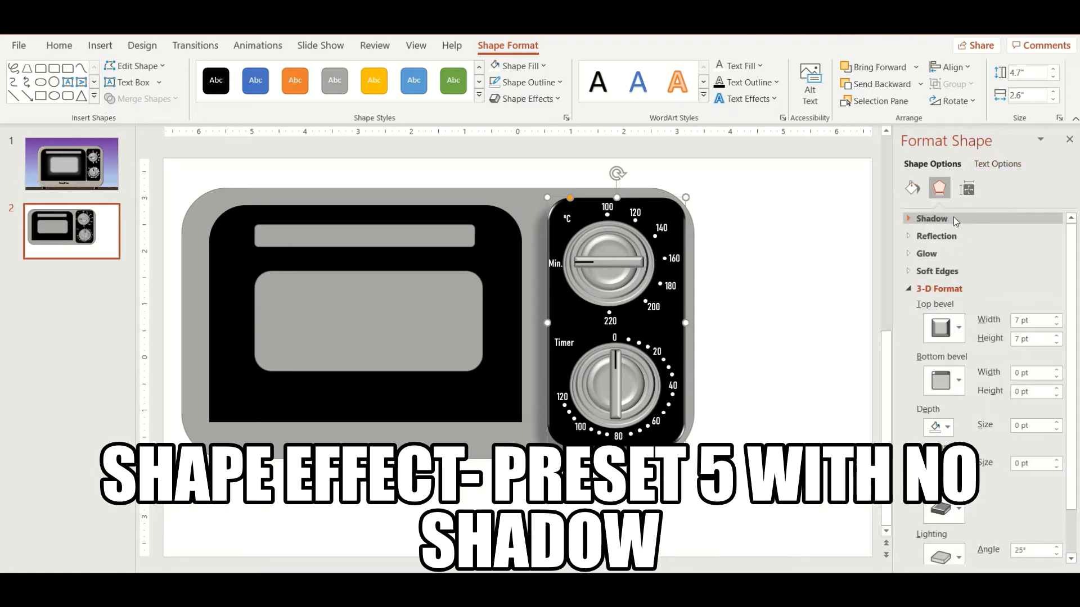
pyautogui.click(911, 219)
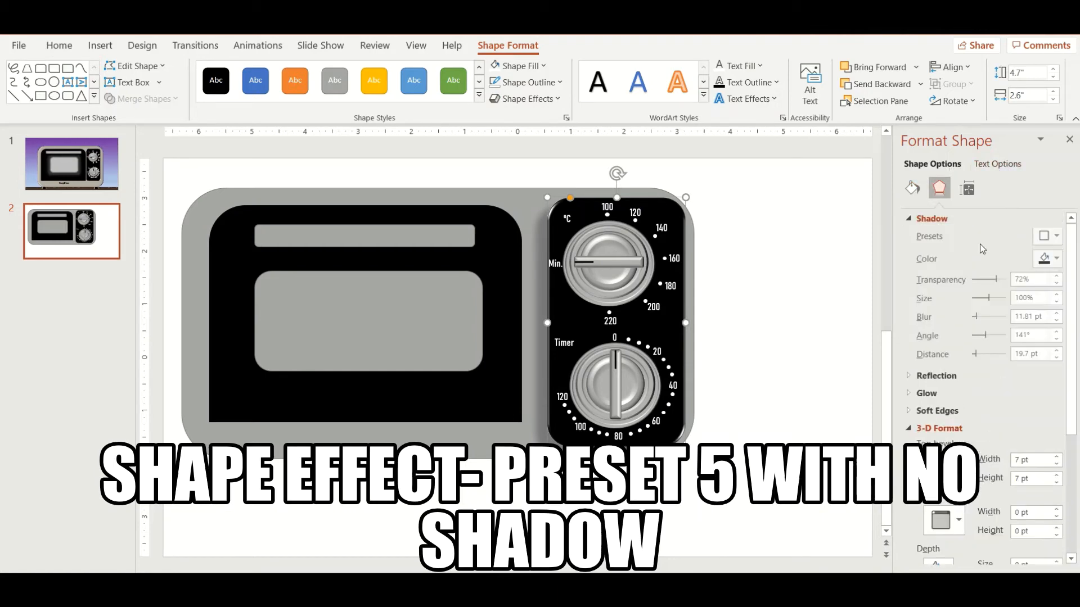
pyautogui.click(1039, 238)
pyautogui.click(976, 288)
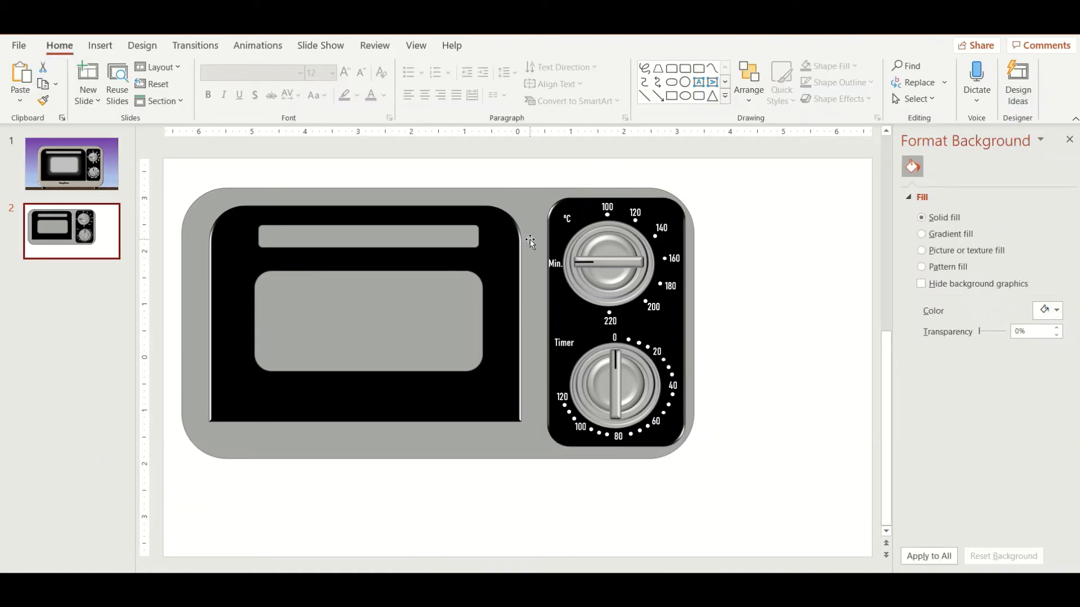
# Step: Widen the grey microwave body on its right side to 9.95" and apply the Preset 5 shape effect
pyautogui.click(705, 300)
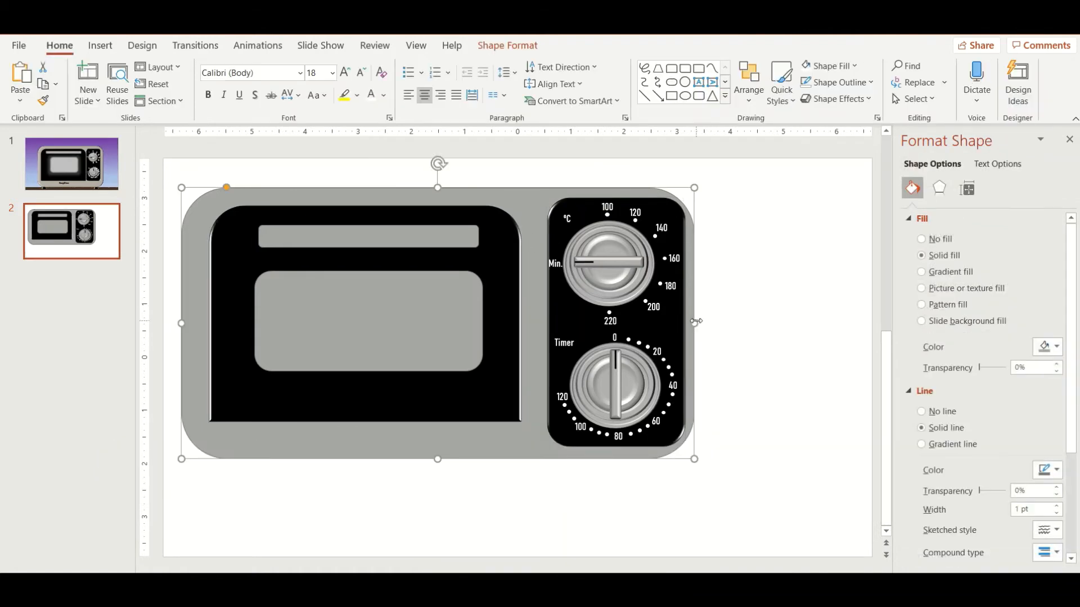
pyautogui.moveTo(696, 321); pyautogui.dragTo(711, 320)
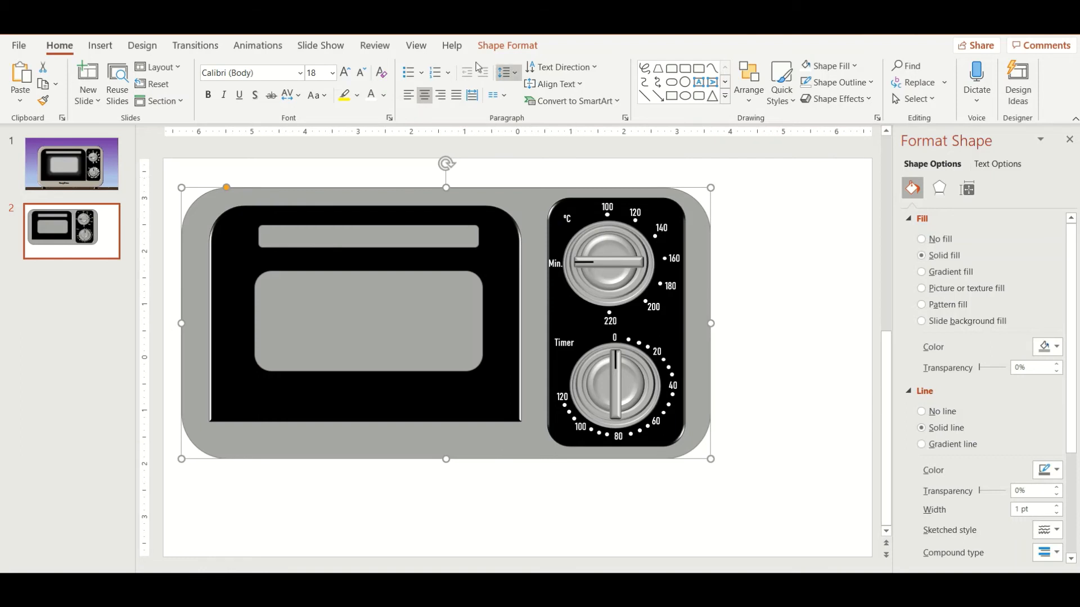
pyautogui.click(498, 50)
pyautogui.click(545, 99)
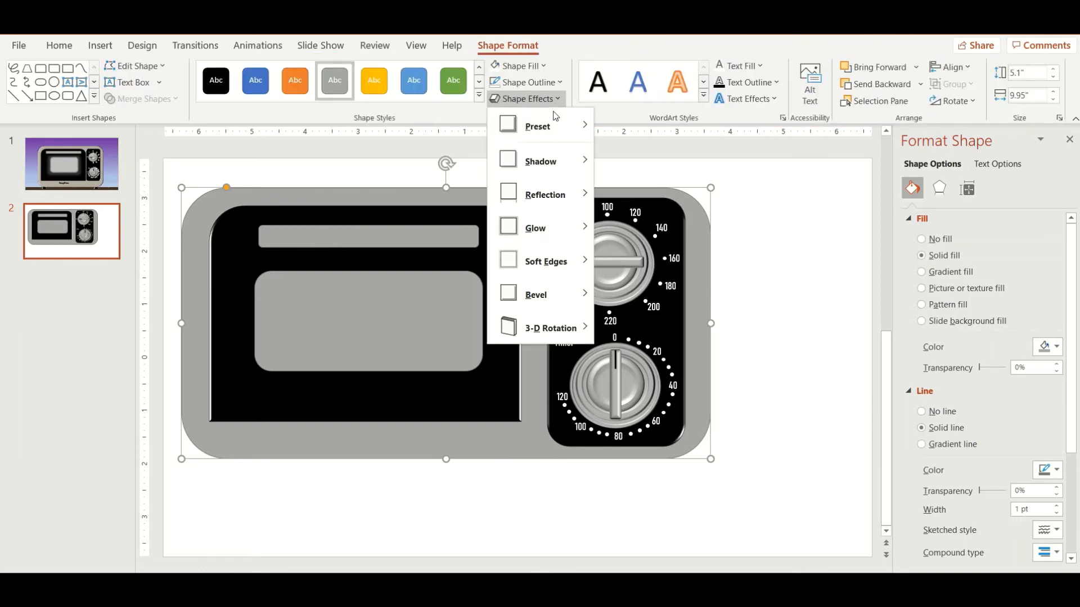
pyautogui.moveTo(557, 124)
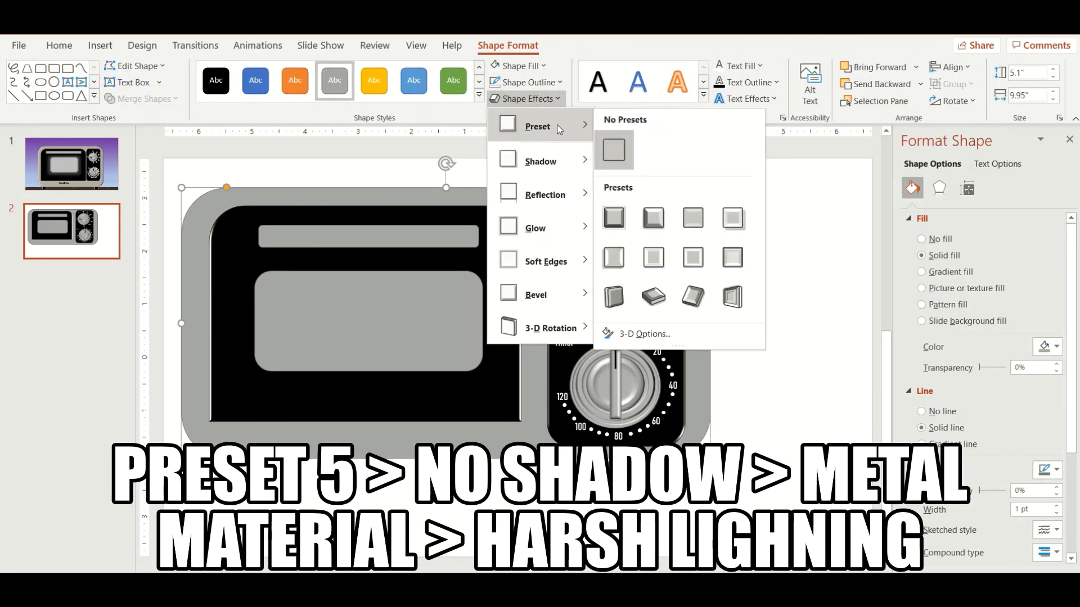
pyautogui.click(614, 265)
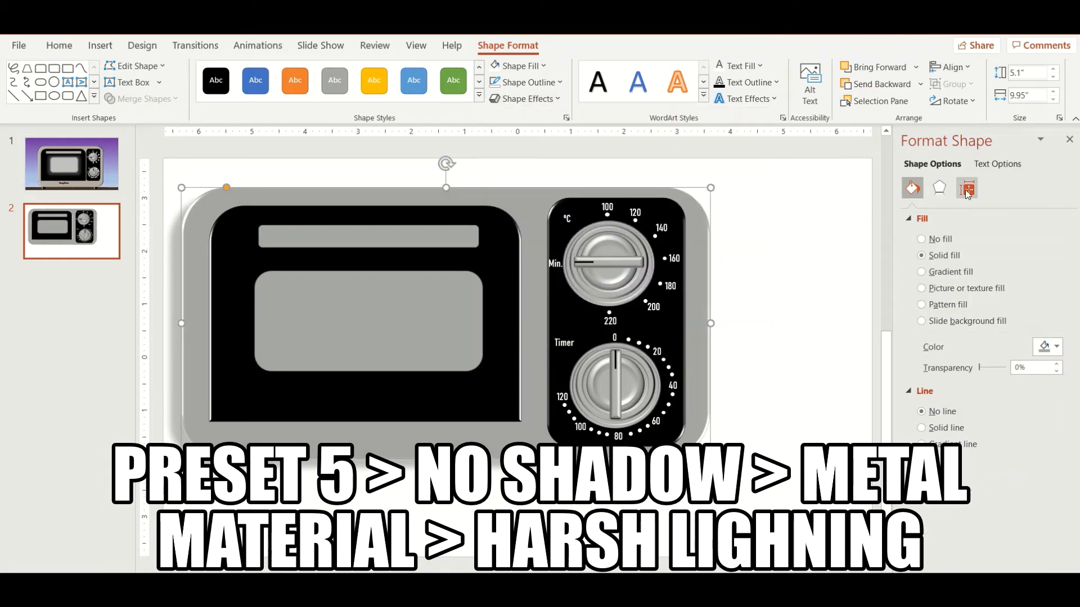
# Step: Set the microwave body's shadow to No Shadow
pyautogui.click(940, 188)
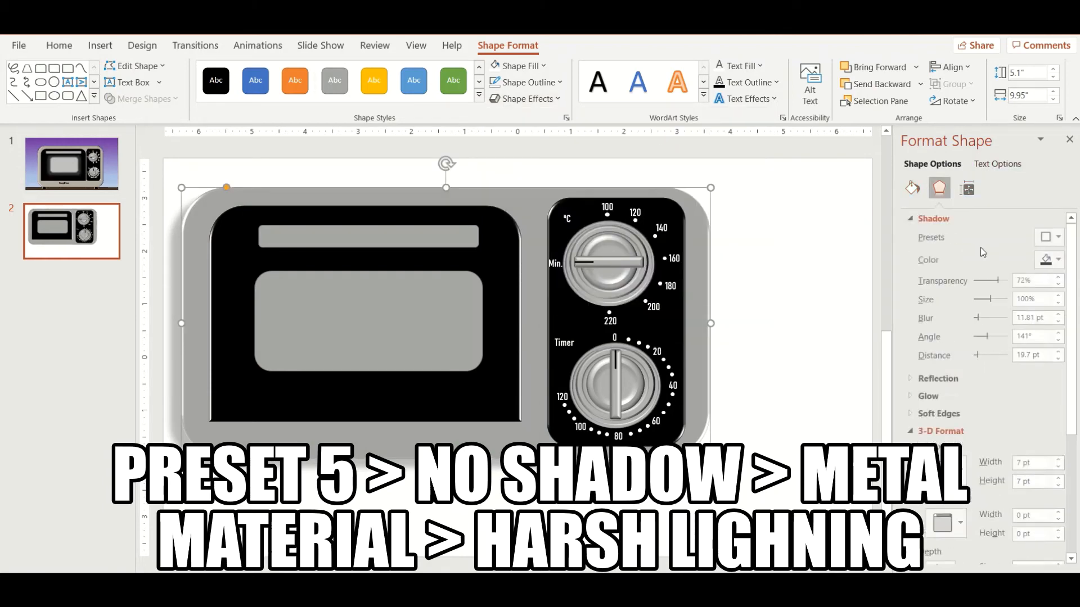
pyautogui.click(1057, 238)
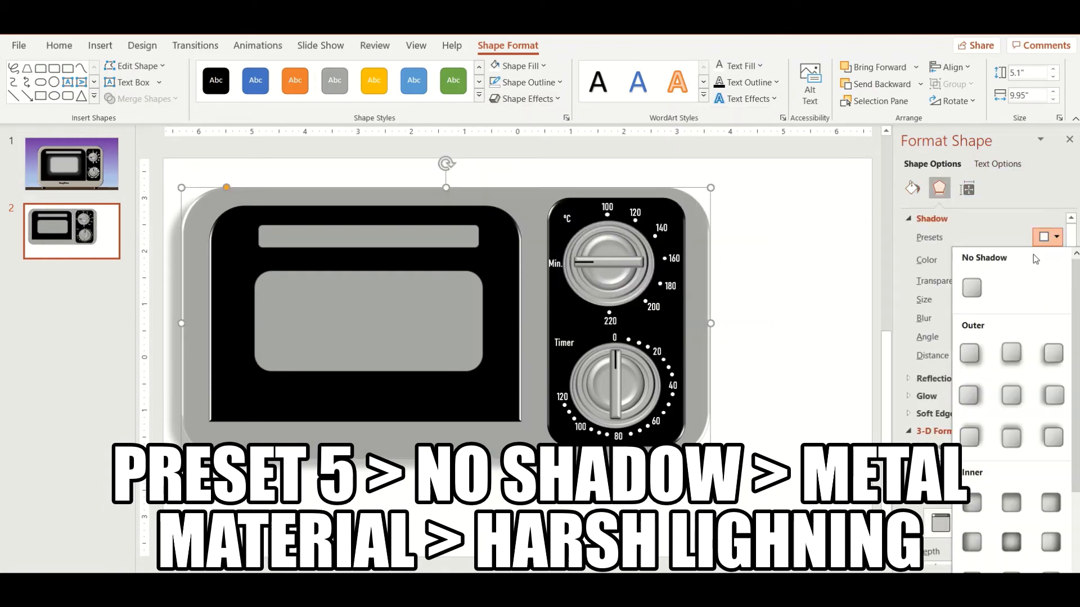
pyautogui.click(972, 288)
# Step: Set the microwave body's 3-D material to Metal and its lighting to Harsh
pyautogui.scroll(-3, 968, 461)
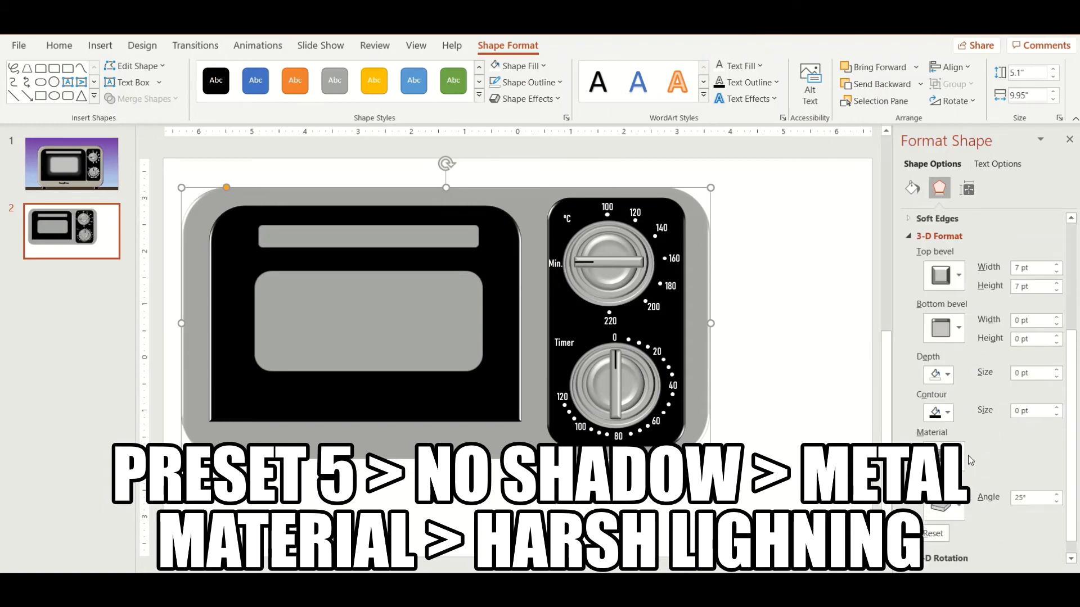
pyautogui.click(960, 456)
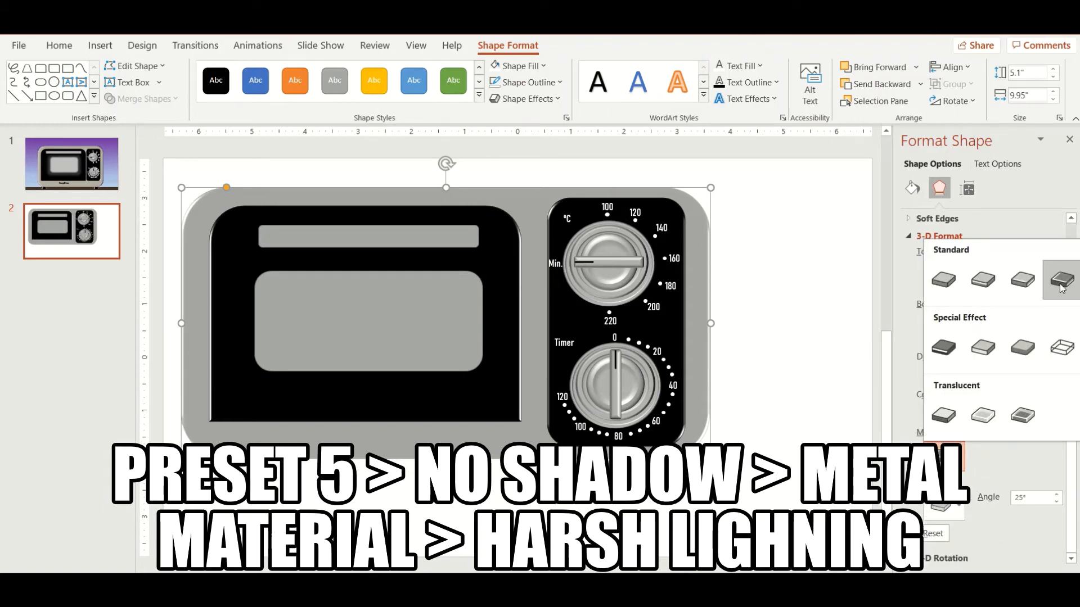
pyautogui.click(1062, 281)
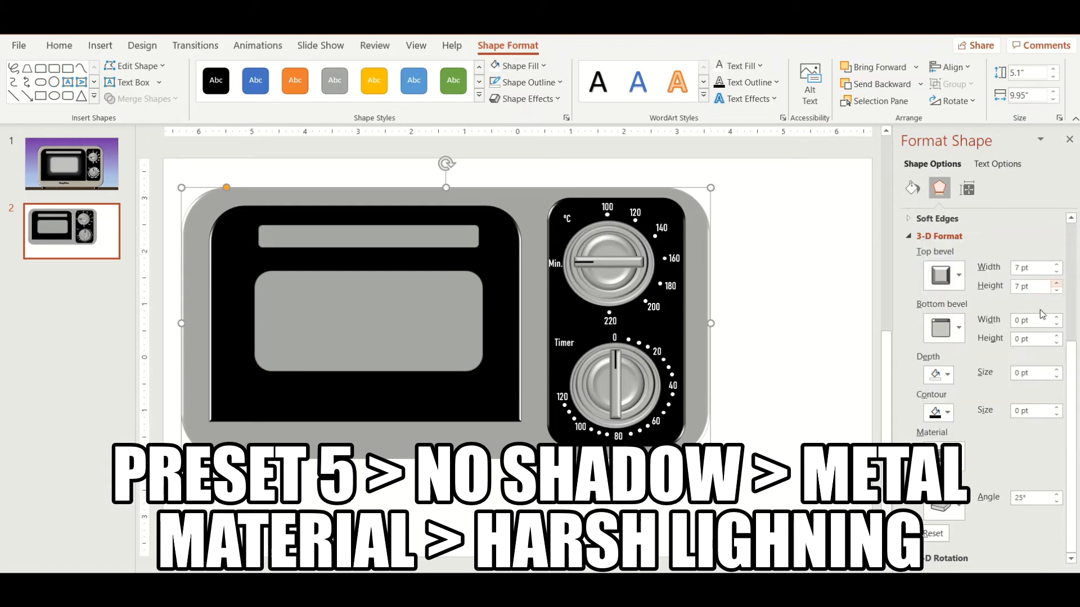
pyautogui.click(952, 518)
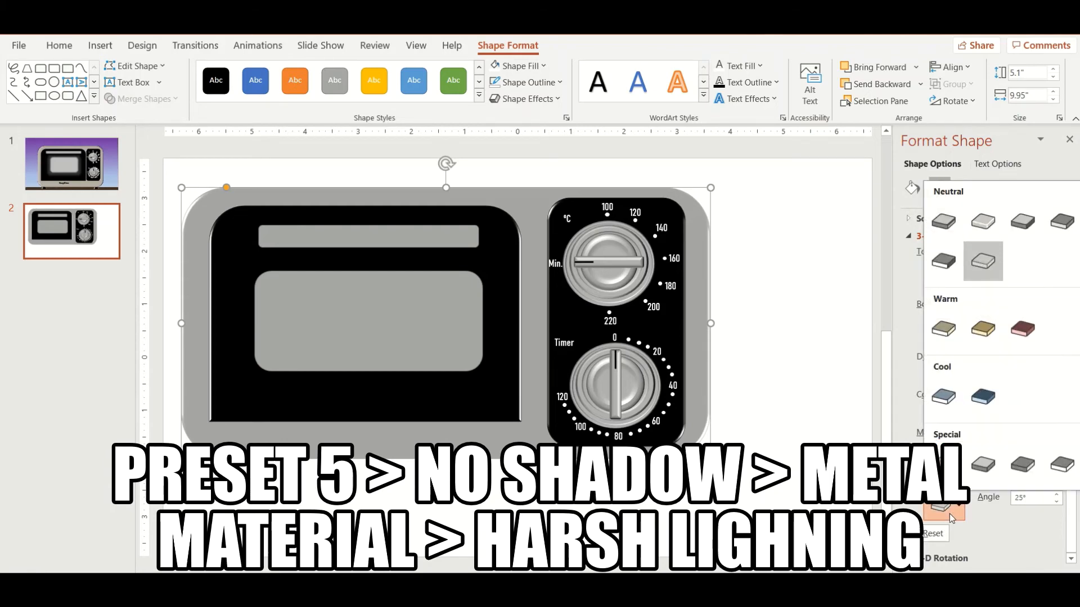
pyautogui.click(1067, 220)
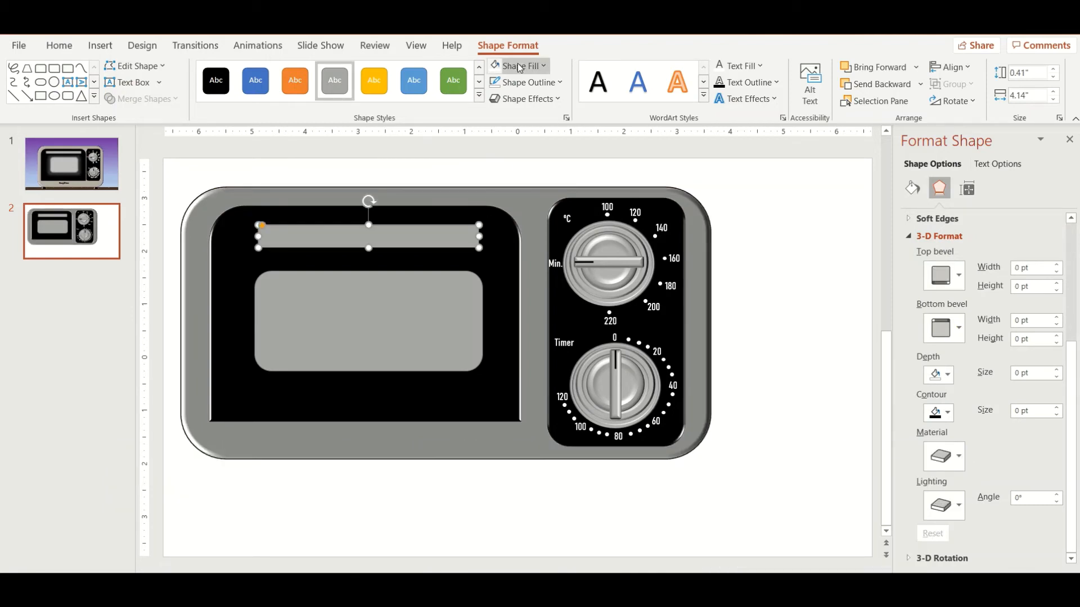
# Step: Apply the Preset 5 shape effect to the door handle bar and set its lighting to Soft
pyautogui.click(525, 98)
pyautogui.moveTo(558, 125)
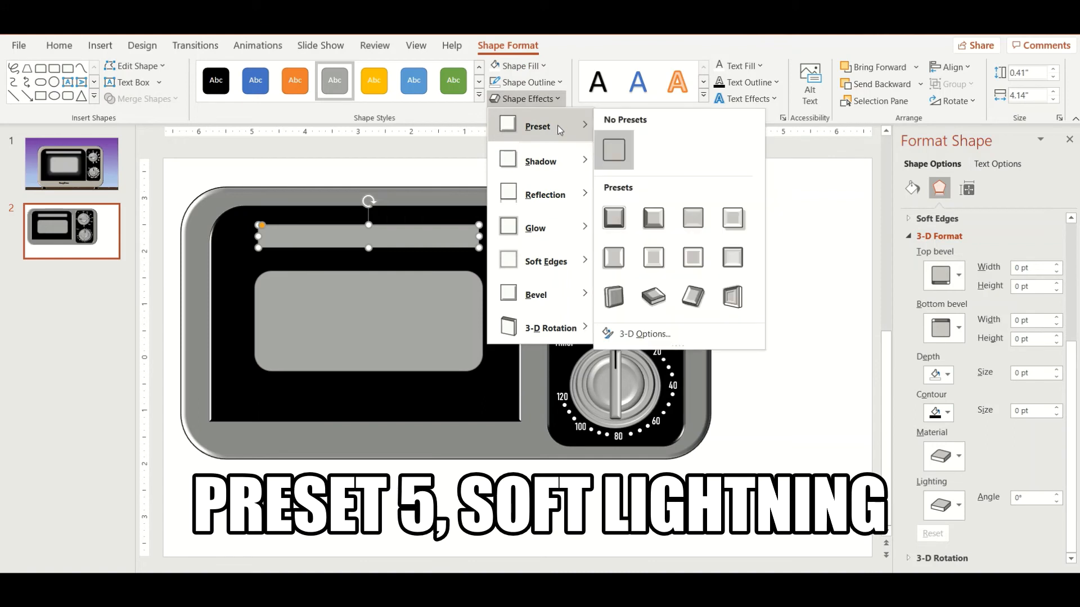
pyautogui.click(615, 258)
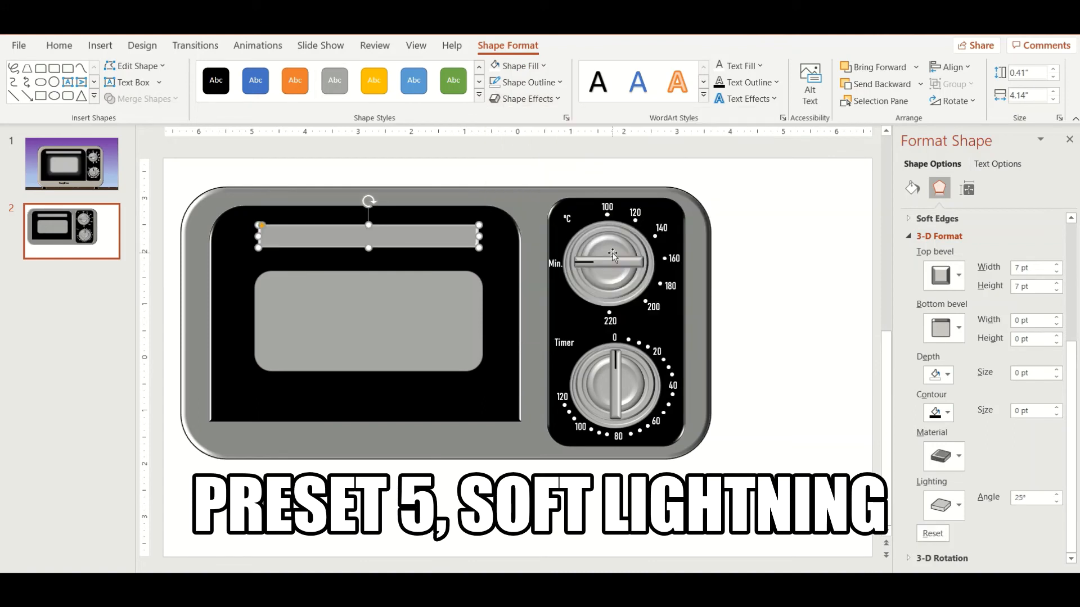
pyautogui.click(955, 511)
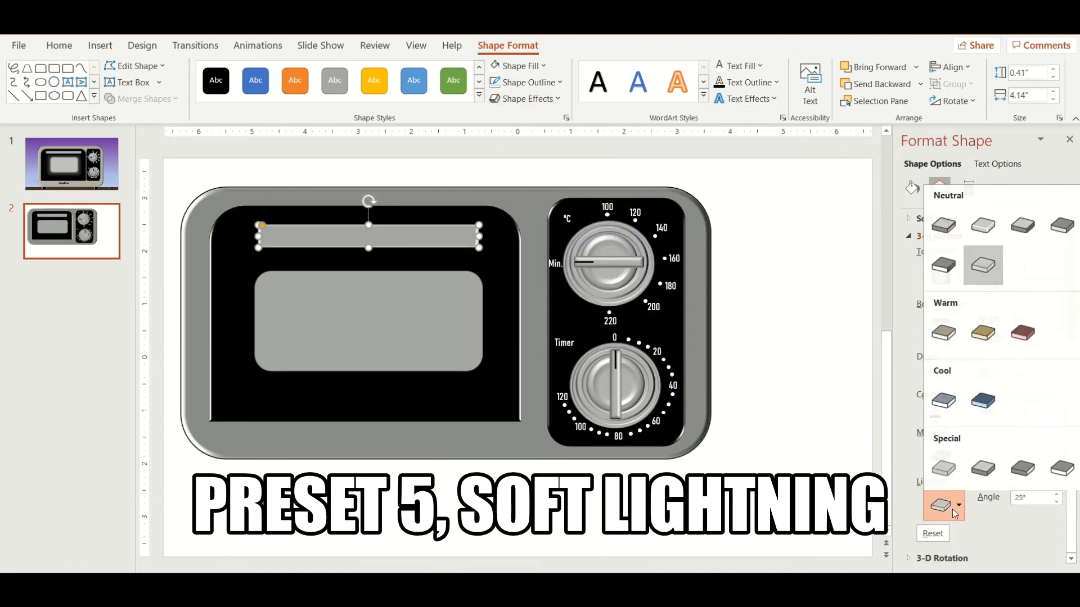
pyautogui.click(1032, 228)
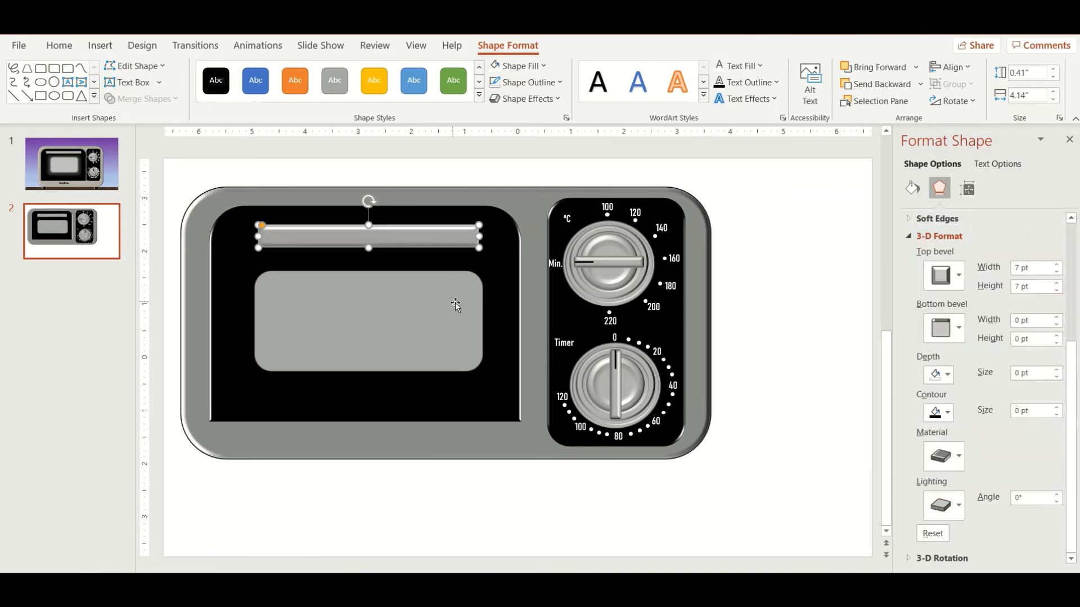
# Step: Give the door window 36% fill transparency and no outline, and centre it just below the handle bar
pyautogui.click(498, 276)
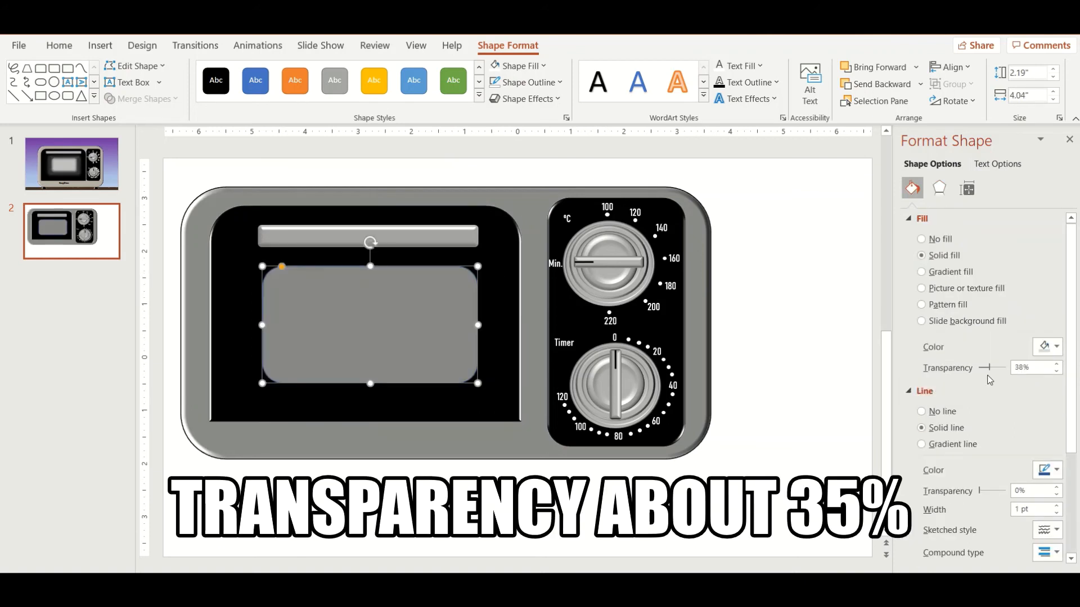
pyautogui.moveTo(987, 375); pyautogui.dragTo(991, 373)
pyautogui.click(951, 418)
pyautogui.moveTo(393, 325); pyautogui.dragTo(391, 320)
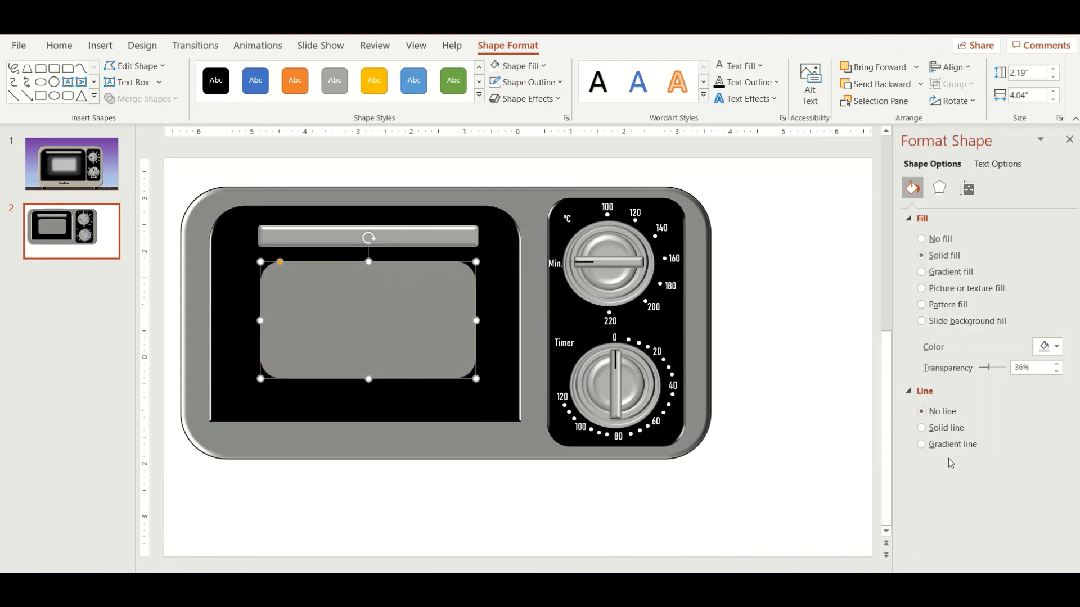
# Step: Apply 10 pt soft edges to the door window
pyautogui.click(941, 190)
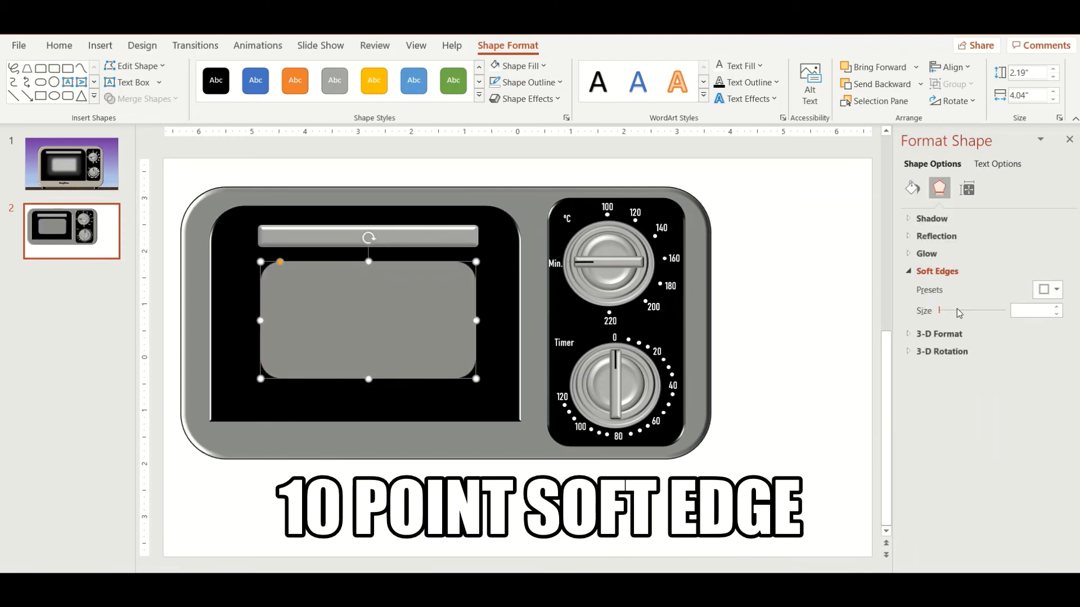
pyautogui.click(1047, 289)
pyautogui.click(1005, 427)
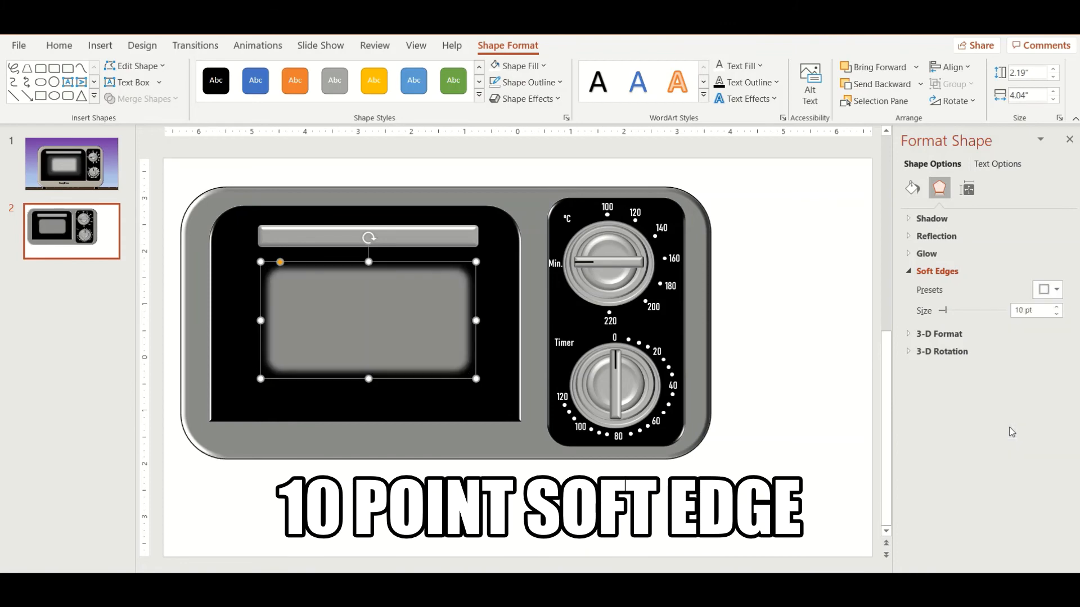
# Step: Duplicate the window rectangle, enlarge the copy to about 2.85" by 4.64" and give it 25 pt soft edges
pyautogui.keyDown('ctrl'); pyautogui.moveTo(402, 374); pyautogui.dragTo(405, 437); pyautogui.keyUp('ctrl')
pyautogui.moveTo(478, 325); pyautogui.dragTo(510, 290)
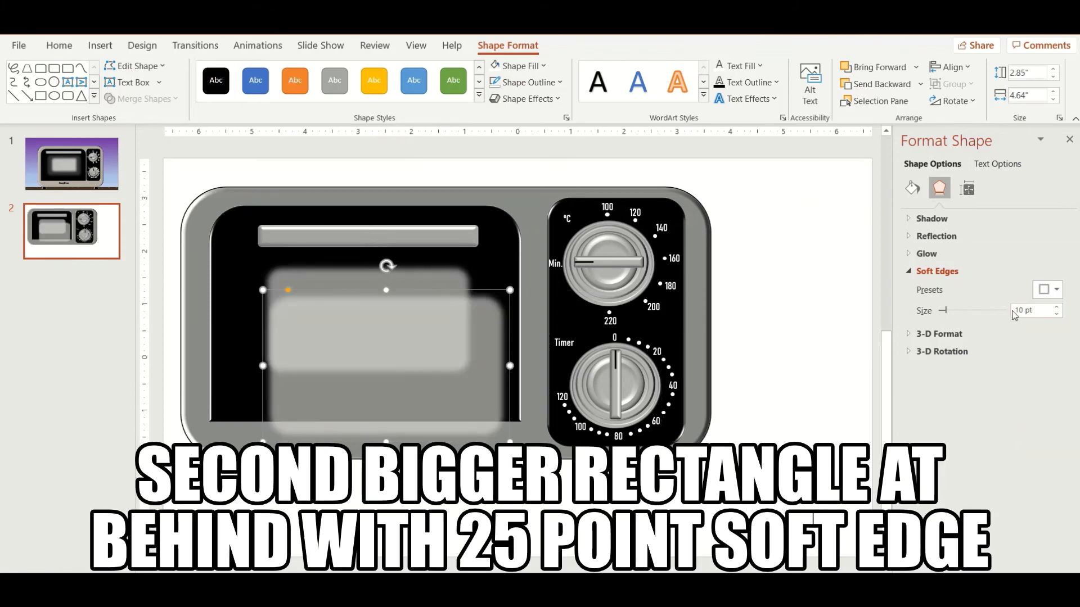
pyautogui.click(1047, 289)
pyautogui.click(1036, 428)
# Step: Bring the smaller window rectangle to the front and centre the larger soft-edged rectangle behind it
pyautogui.rightClick(421, 337)
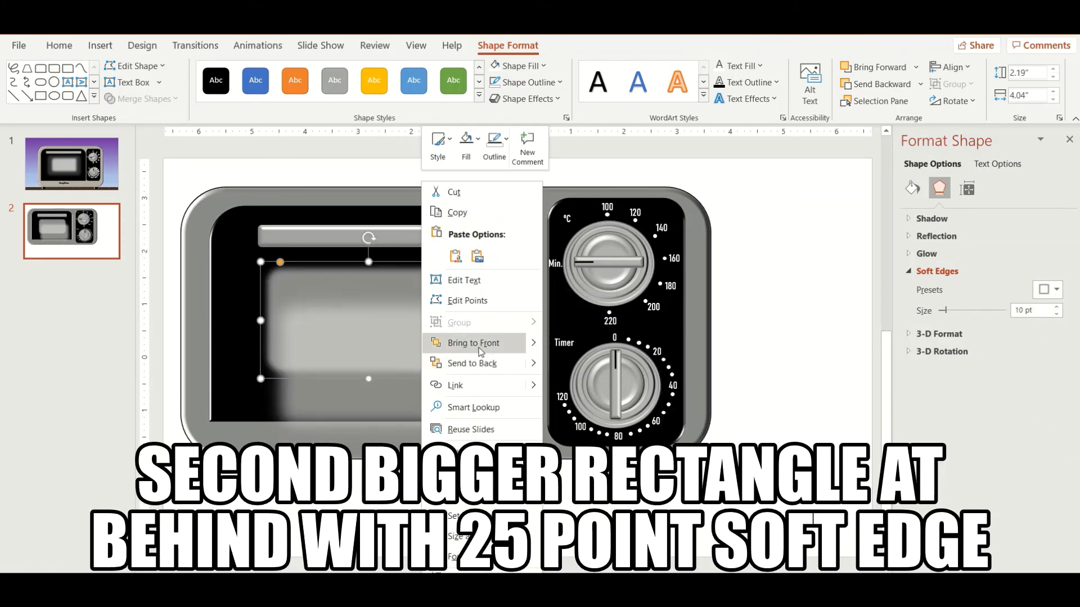
pyautogui.click(479, 346)
pyautogui.moveTo(484, 395); pyautogui.dragTo(473, 389)
pyautogui.moveTo(498, 436); pyautogui.dragTo(530, 458)
pyautogui.moveTo(488, 395); pyautogui.dragTo(425, 339)
pyautogui.click(412, 337)
pyautogui.click(473, 373)
# Step: Add a horizontal text box on the oven body below the door with "EasyOven" in black
pyautogui.click(100, 45)
pyautogui.click(705, 96)
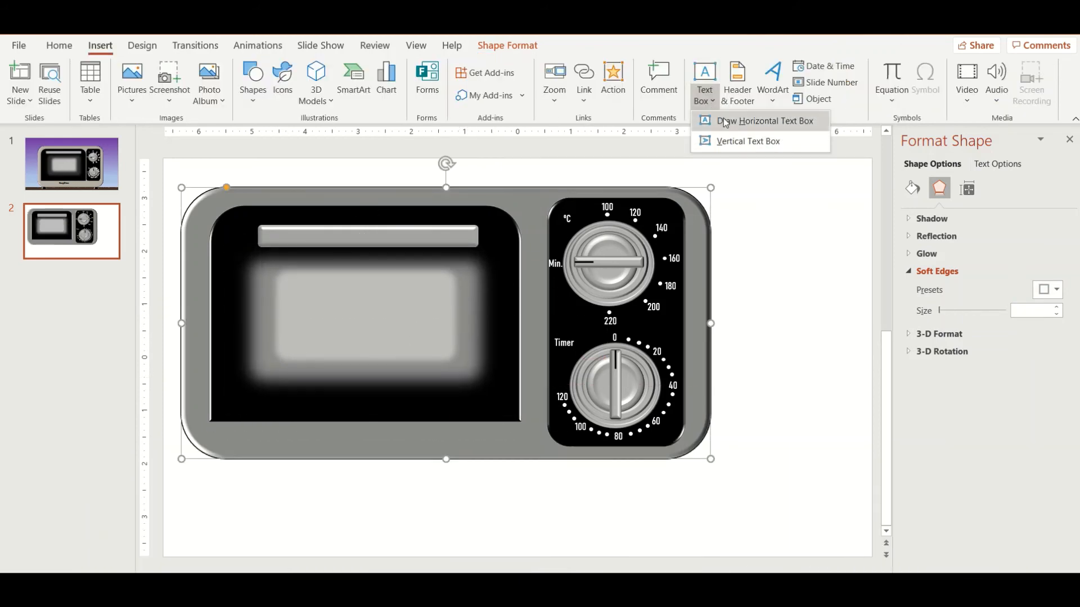
pyautogui.click(725, 123)
pyautogui.moveTo(353, 447); pyautogui.dragTo(449, 448)
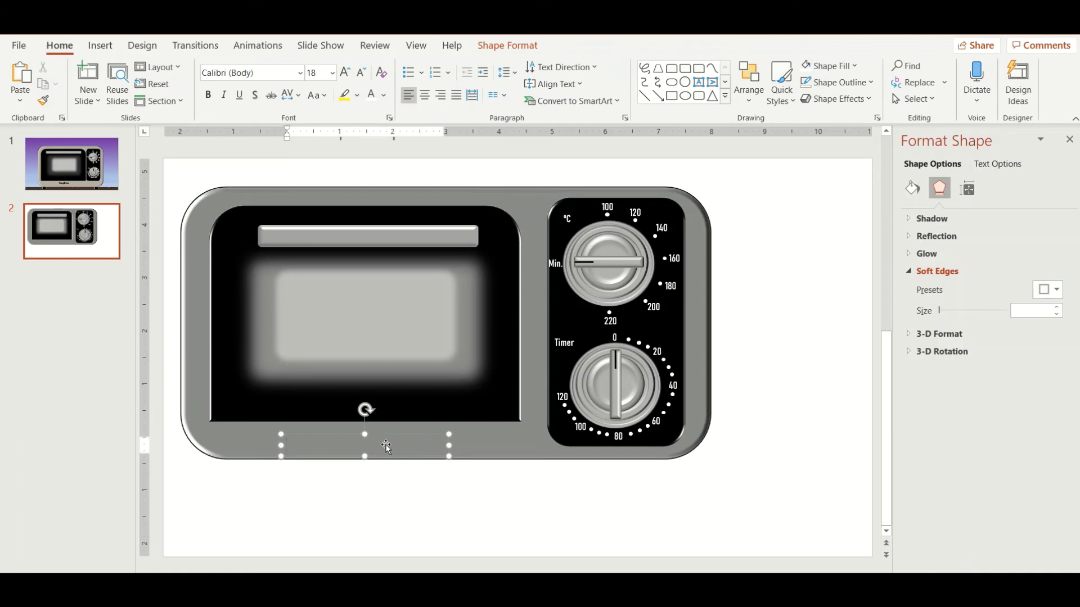
pyautogui.click(378, 100)
pyautogui.click(384, 131)
# Step: Set the EasyOven text to Bauhaus 93 at 24 pt and position it just below the door
pyautogui.click(300, 73)
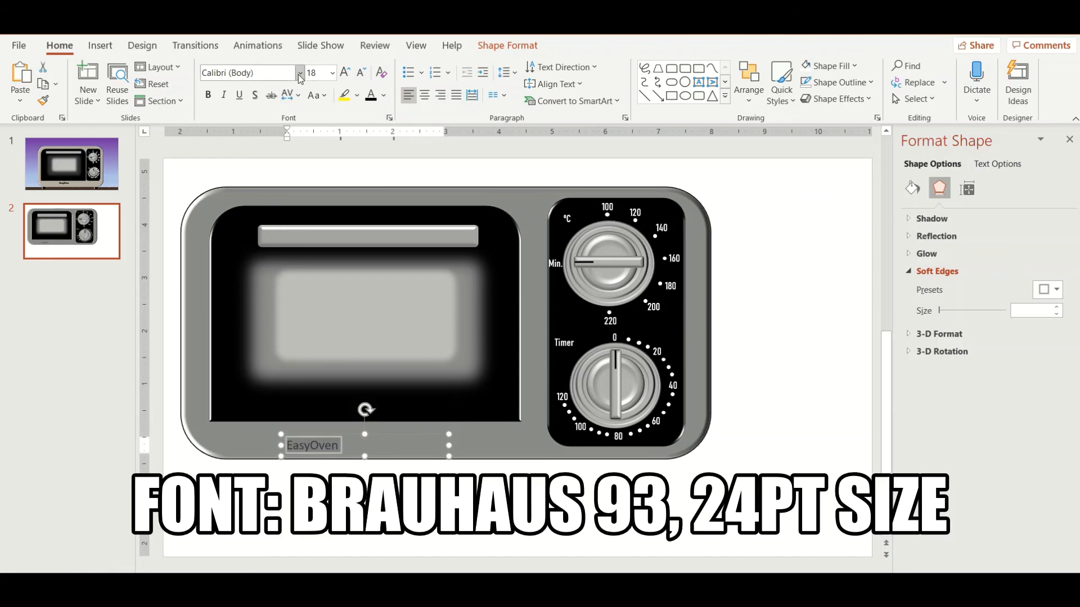
pyautogui.scroll(-5, 337, 332)
pyautogui.scroll(-3, 312, 347)
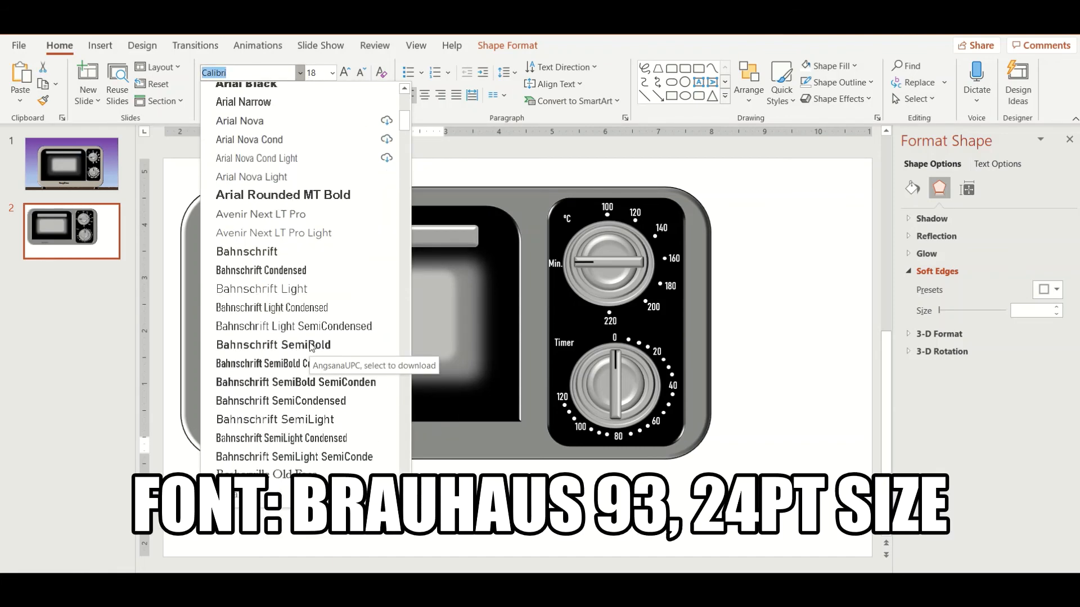
pyautogui.click(248, 419)
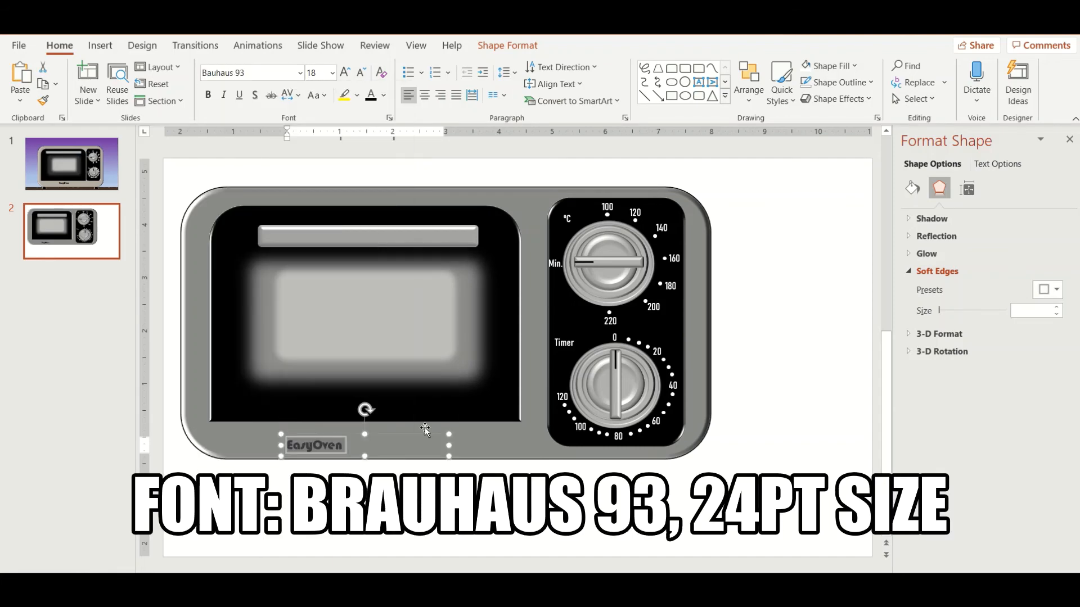
pyautogui.click(332, 72)
pyautogui.click(319, 264)
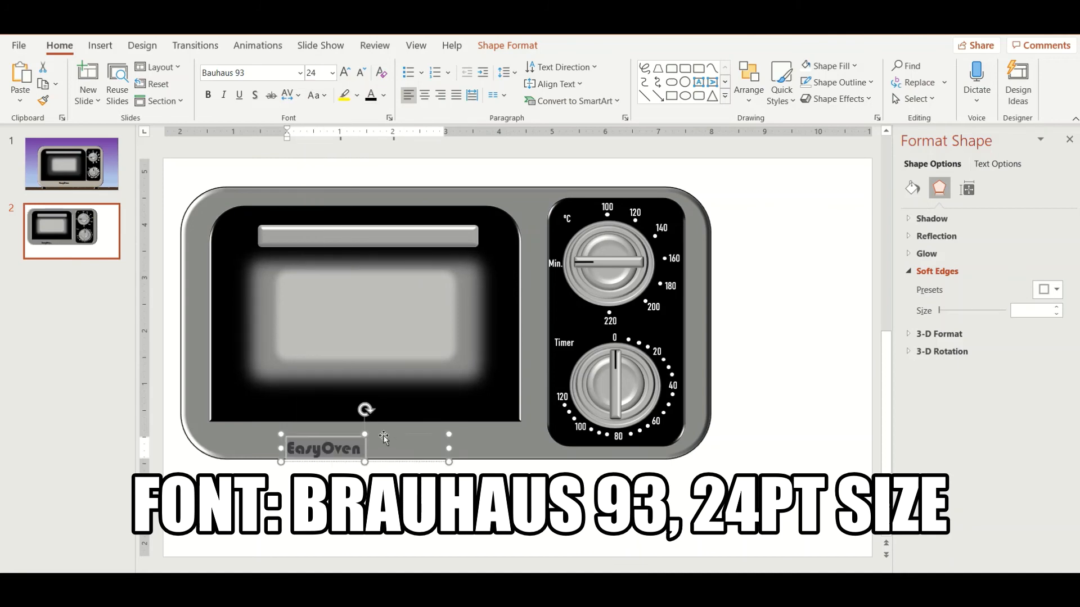
pyautogui.moveTo(375, 433); pyautogui.dragTo(426, 426)
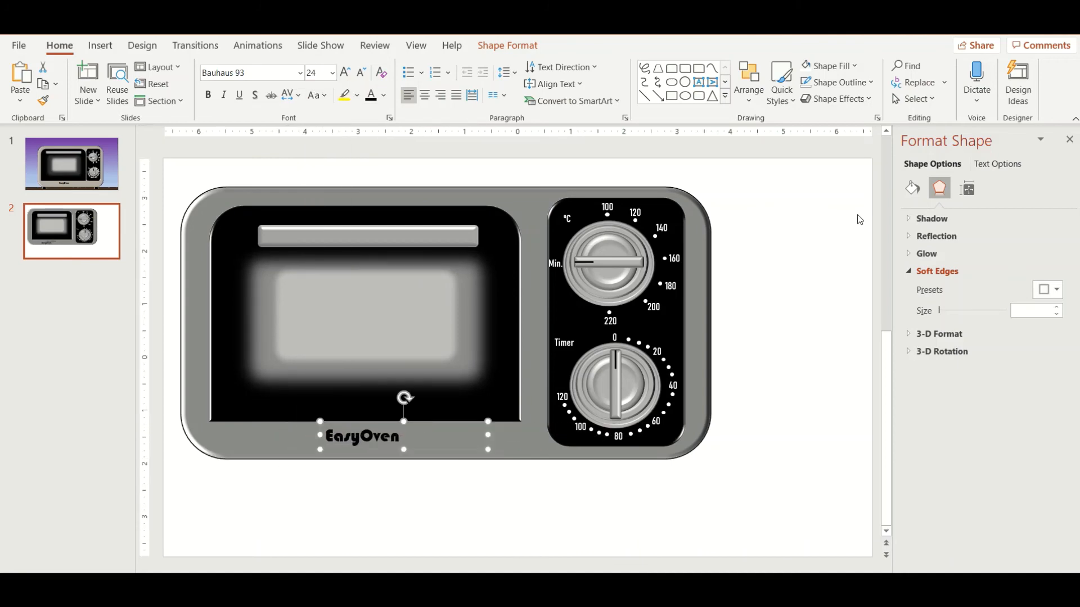
pyautogui.click(787, 303)
pyautogui.click(492, 394)
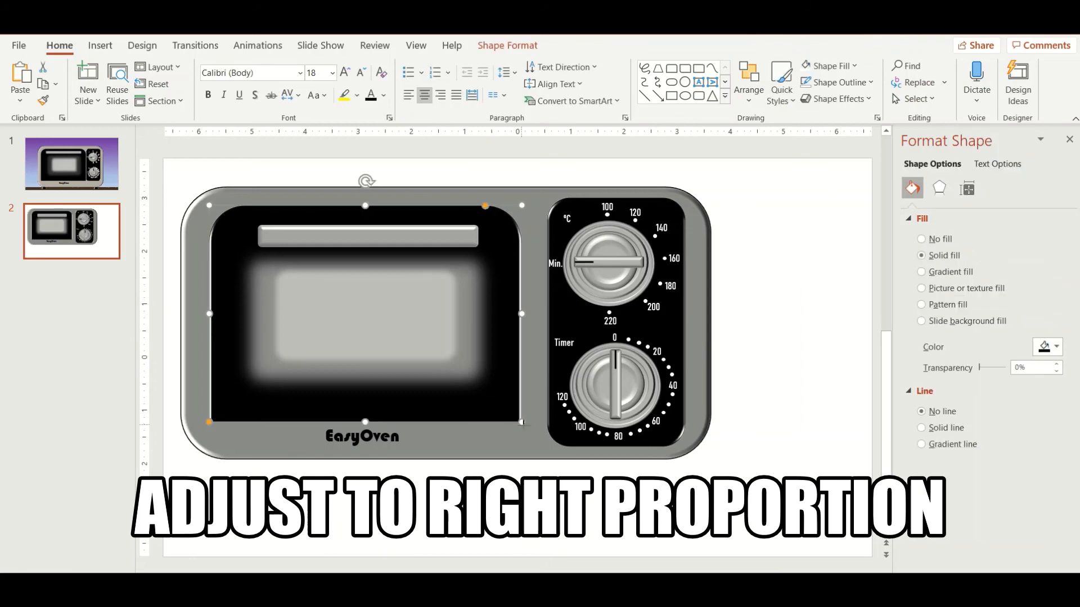
pyautogui.moveTo(522, 422); pyautogui.dragTo(543, 446)
pyautogui.hotkey('ctrl', 'z')
# Step: Stretch the oven body downward and move the EasyOven text down towards its new lower edge
pyautogui.click(445, 442)
pyautogui.moveTo(446, 460); pyautogui.dragTo(446, 490)
pyautogui.moveTo(366, 436); pyautogui.dragTo(383, 471)
# Step: Enlarge the black door to match the control panel's height, widen it slightly and centre the EasyOven text below it
pyautogui.click(497, 408)
pyautogui.moveTo(521, 422); pyautogui.dragTo(535, 447)
pyautogui.click(439, 459)
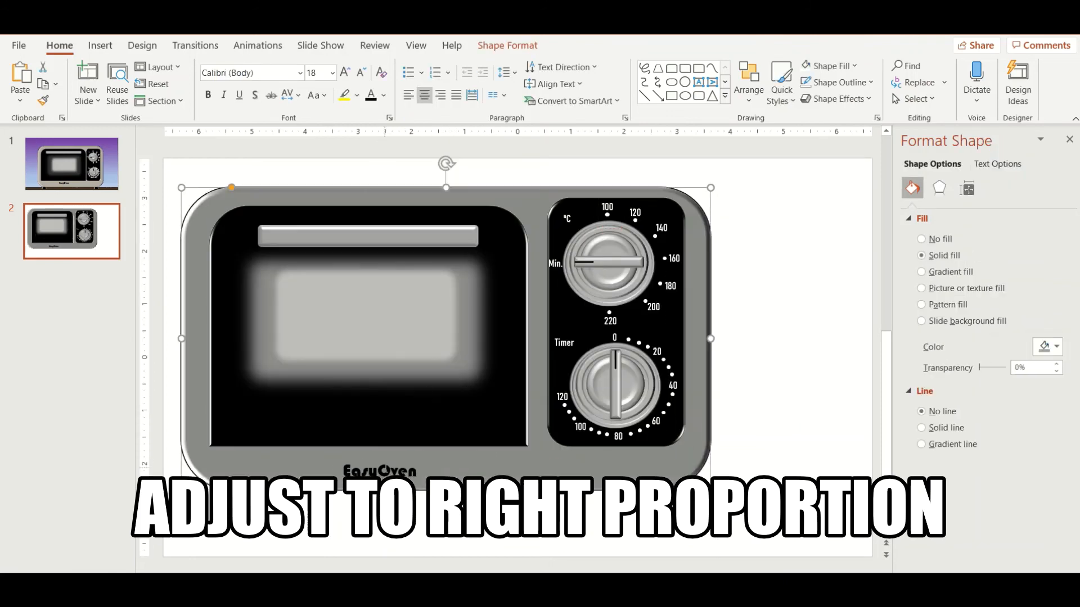
pyautogui.moveTo(408, 471); pyautogui.dragTo(420, 464)
pyautogui.click(436, 429)
pyautogui.moveTo(372, 205); pyautogui.dragTo(371, 198)
pyautogui.click(759, 356)
# Step: Move both soft-edged window rectangles down so they sit nearer the middle of the enlarged door
pyautogui.click(441, 314)
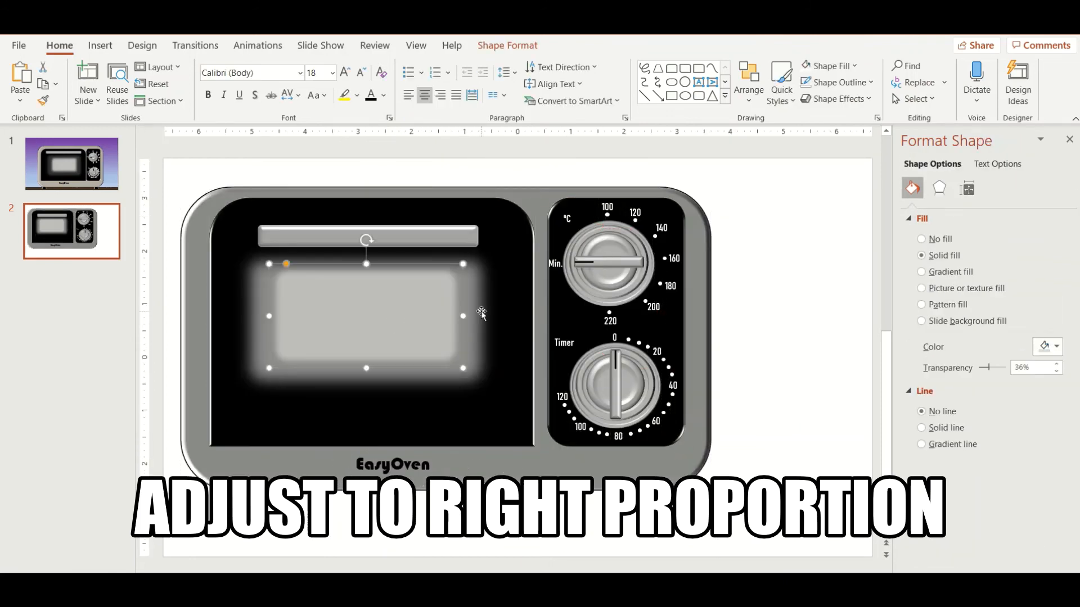
pyautogui.keyDown('shift'); pyautogui.click(481, 313); pyautogui.keyUp('shift')
pyautogui.moveTo(482, 313); pyautogui.dragTo(485, 328)
pyautogui.click(805, 296)
# Step: Draw a 0.64" by 13.33" rectangle across the full width of the slide's lower edge as a base
pyautogui.click(101, 45)
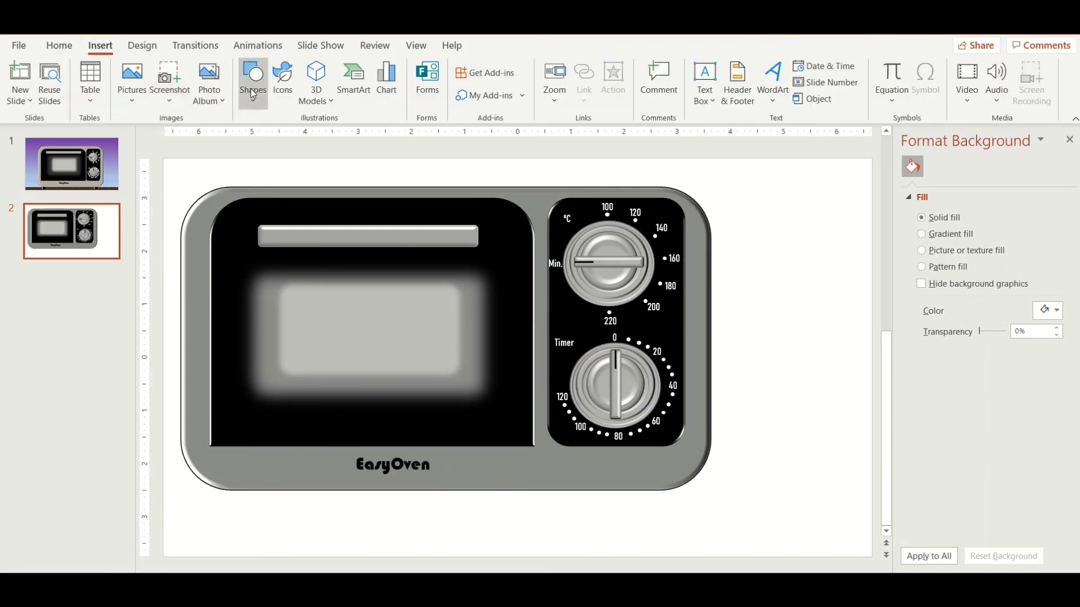
pyautogui.click(253, 85)
pyautogui.click(289, 141)
pyautogui.moveTo(163, 523); pyautogui.dragTo(873, 557)
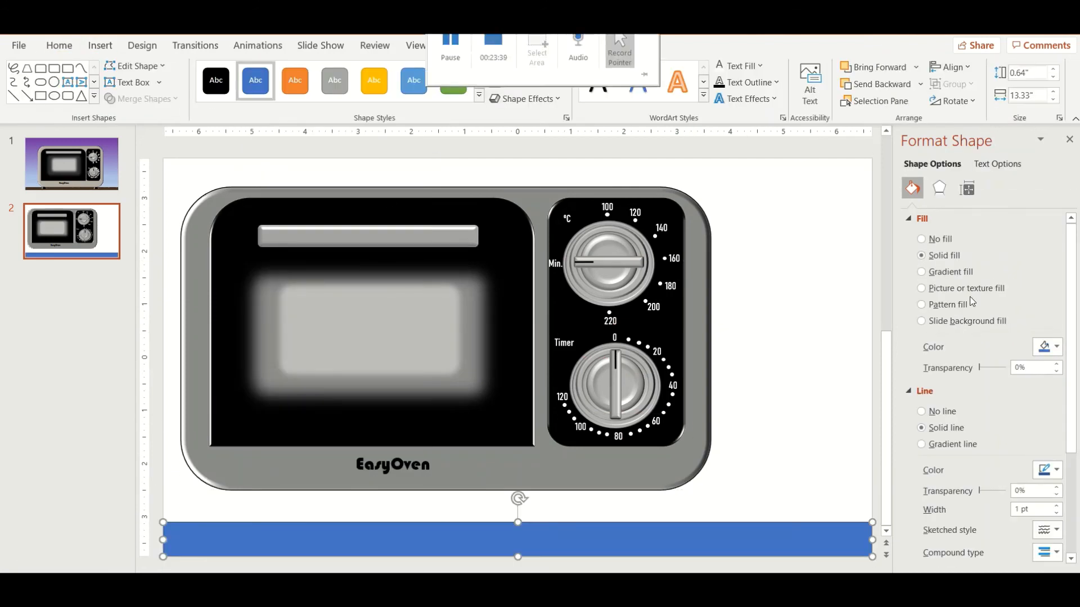
# Step: Fill the base rectangle with a dark brown wood texture
pyautogui.click(958, 272)
pyautogui.click(978, 289)
pyautogui.click(1055, 388)
pyautogui.click(989, 336)
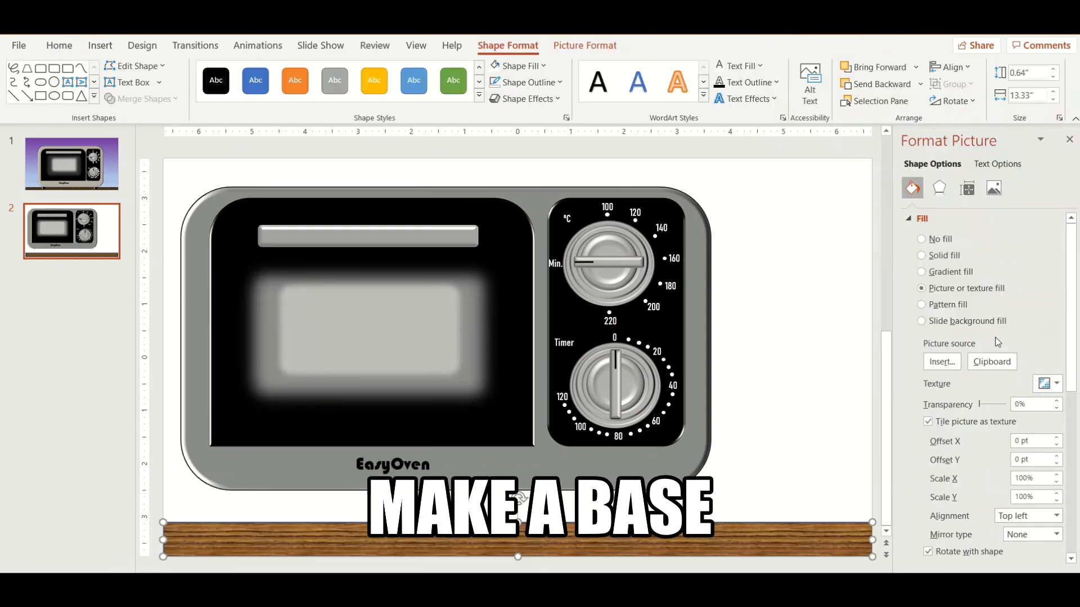
pyautogui.click(1055, 387)
pyautogui.click(871, 334)
pyautogui.click(804, 324)
# Step: Draw an inverted trapezoid about 0.56" by 0.83" beside the oven as a stand and fill it black
pyautogui.click(100, 45)
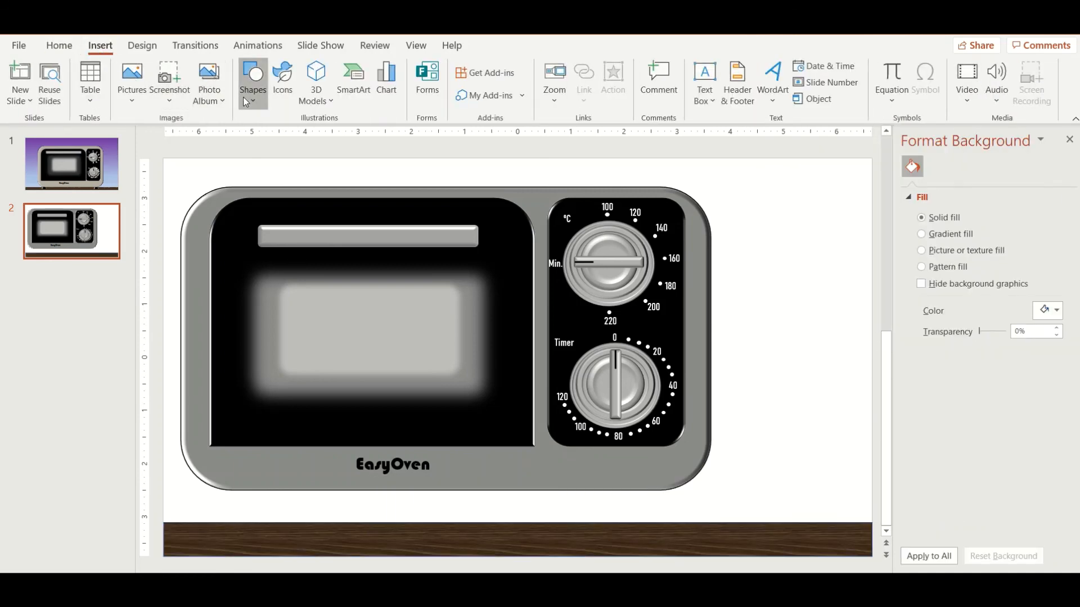
pyautogui.click(252, 84)
pyautogui.click(395, 473)
pyautogui.moveTo(791, 400); pyautogui.dragTo(792, 400)
pyautogui.click(1055, 347)
pyautogui.click(955, 382)
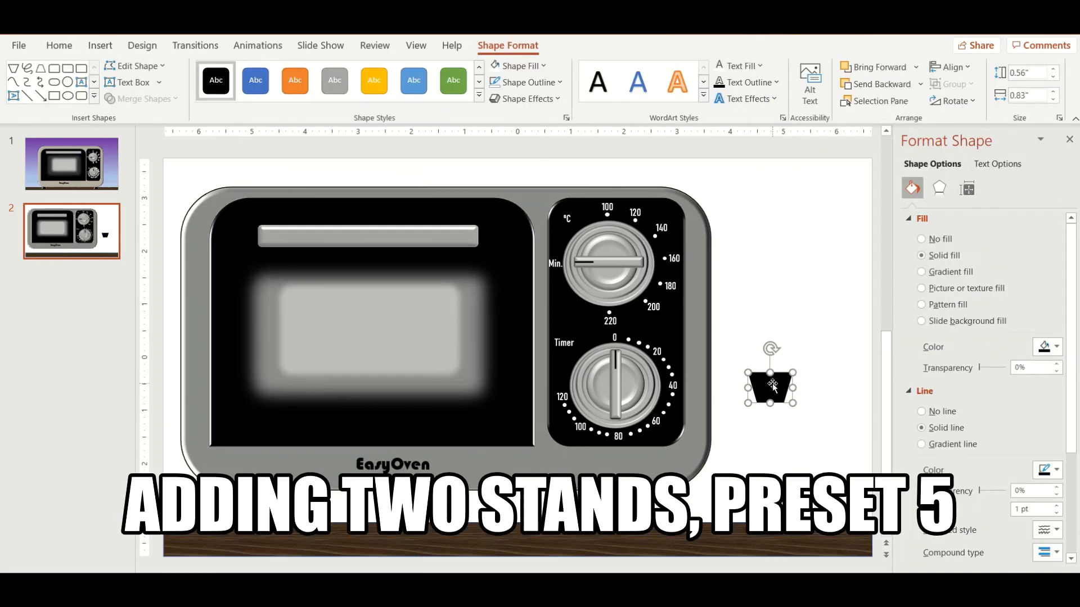
# Step: Apply the Preset 5 shape effect to the trapezoid stand and remove its shadow
pyautogui.click(526, 99)
pyautogui.moveTo(537, 123)
pyautogui.click(615, 258)
pyautogui.click(939, 188)
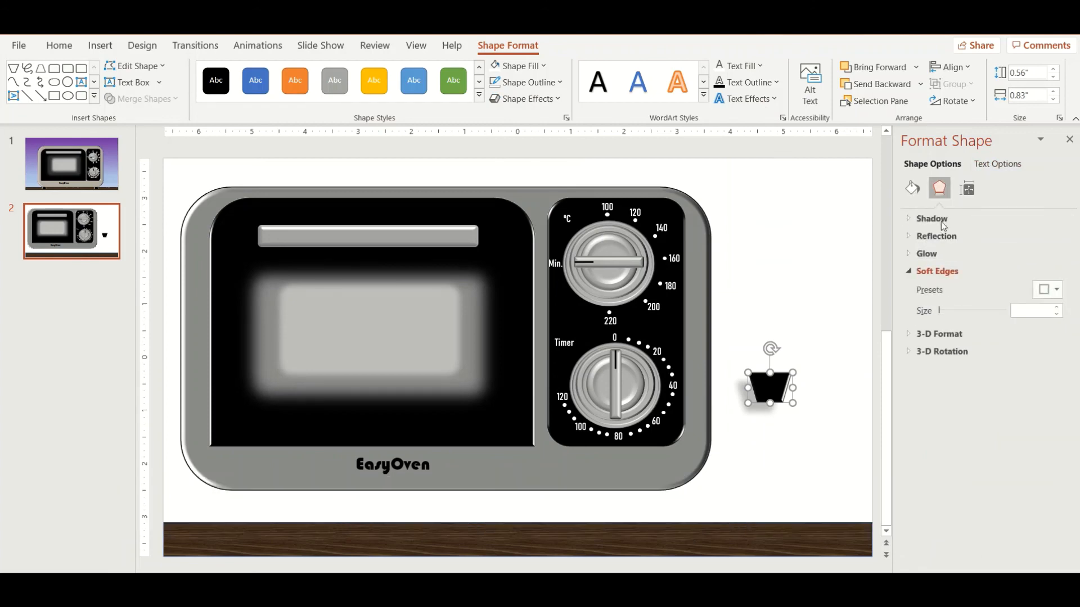
pyautogui.click(942, 220)
pyautogui.click(1047, 236)
pyautogui.click(972, 287)
# Step: Duplicate the stand, place one under each end of the oven body and send both stands to the back
pyautogui.hotkey('ctrl', 'c')
pyautogui.hotkey('ctrl', 'v')
pyautogui.moveTo(788, 392); pyautogui.dragTo(260, 506)
pyautogui.keyDown('shift'); pyautogui.click(623, 502); pyautogui.keyUp('shift')
pyautogui.rightClick(624, 502)
pyautogui.click(696, 359)
# Step: Select the whole oven with its stands and move it to the slide's centre, standing on the wooden base
pyautogui.click(779, 371)
pyautogui.moveTo(167, 168); pyautogui.dragTo(751, 520)
pyautogui.moveTo(428, 334); pyautogui.dragTo(472, 354)
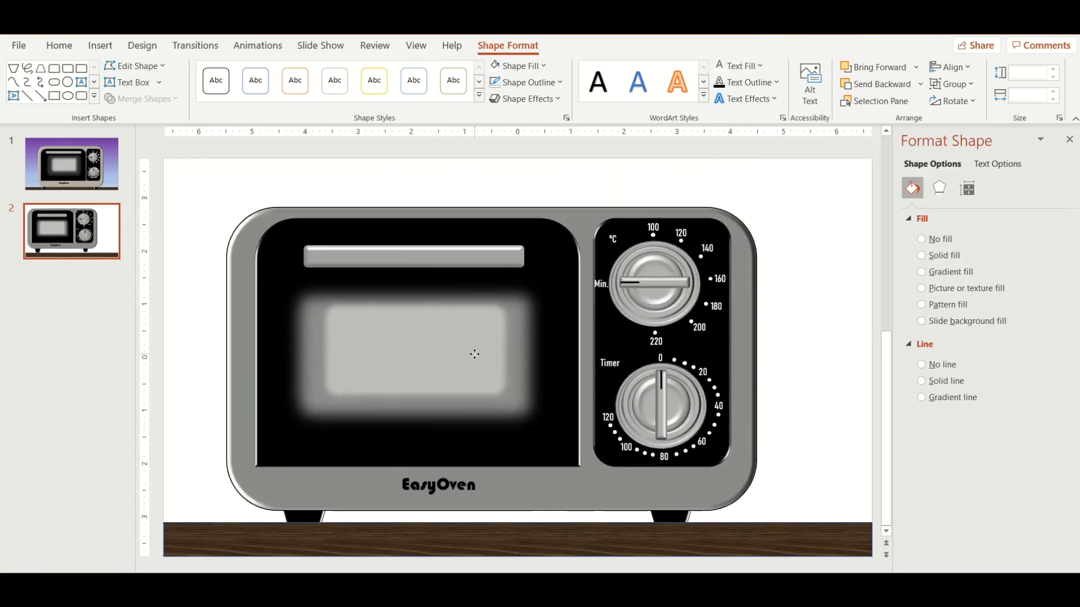
pyautogui.rightClick(433, 337)
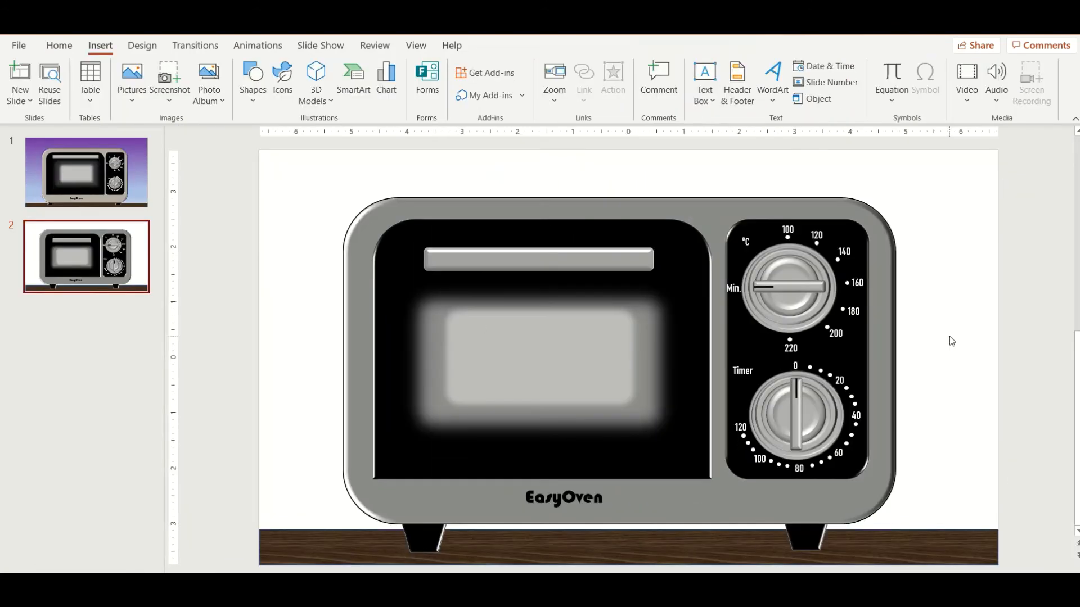
# Step: Give the slide background a gradient fill from purple at the top to light blue at the bottom
pyautogui.rightClick(952, 341)
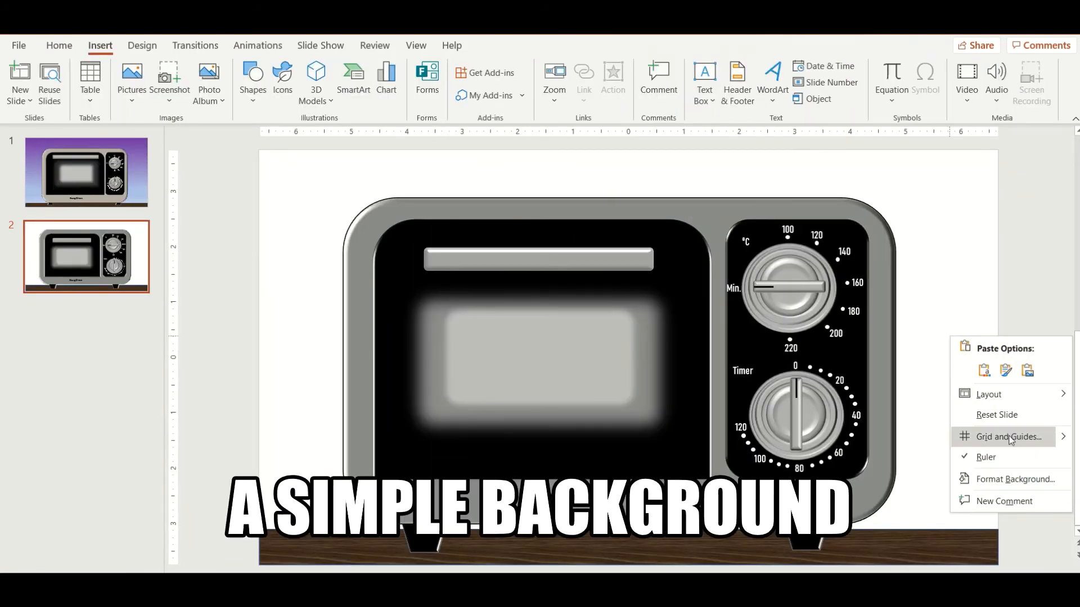
pyautogui.click(1007, 479)
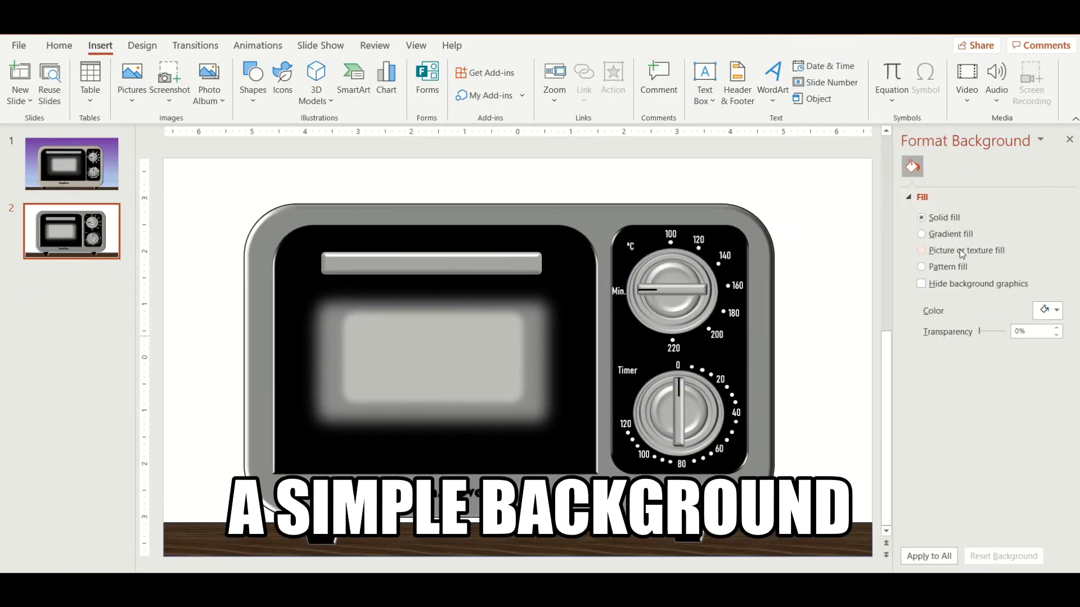
pyautogui.click(950, 234)
pyautogui.click(1047, 432)
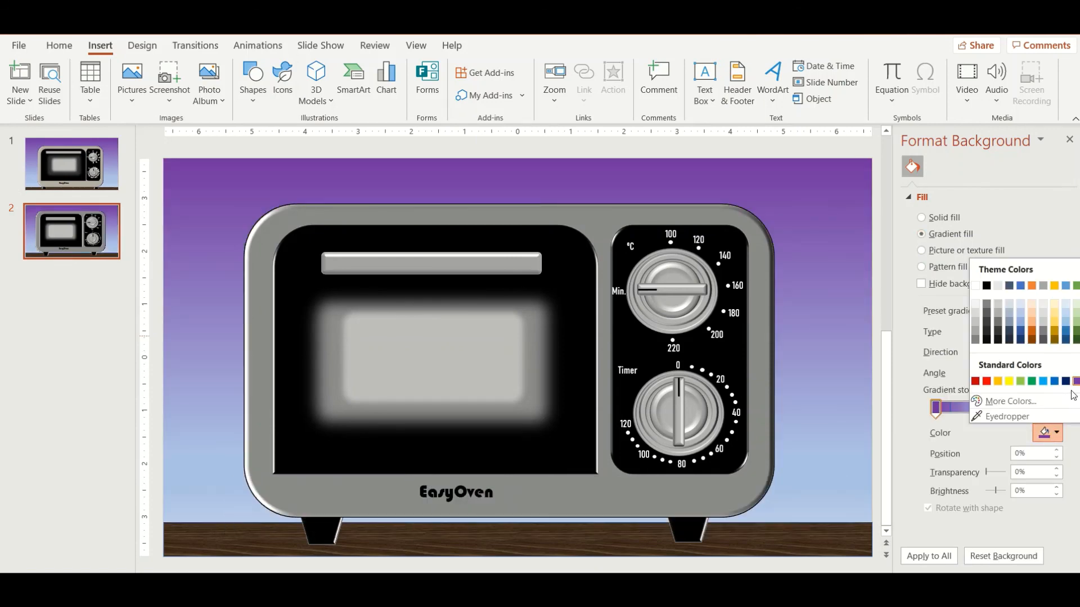
pyautogui.click(1075, 382)
pyautogui.click(1070, 139)
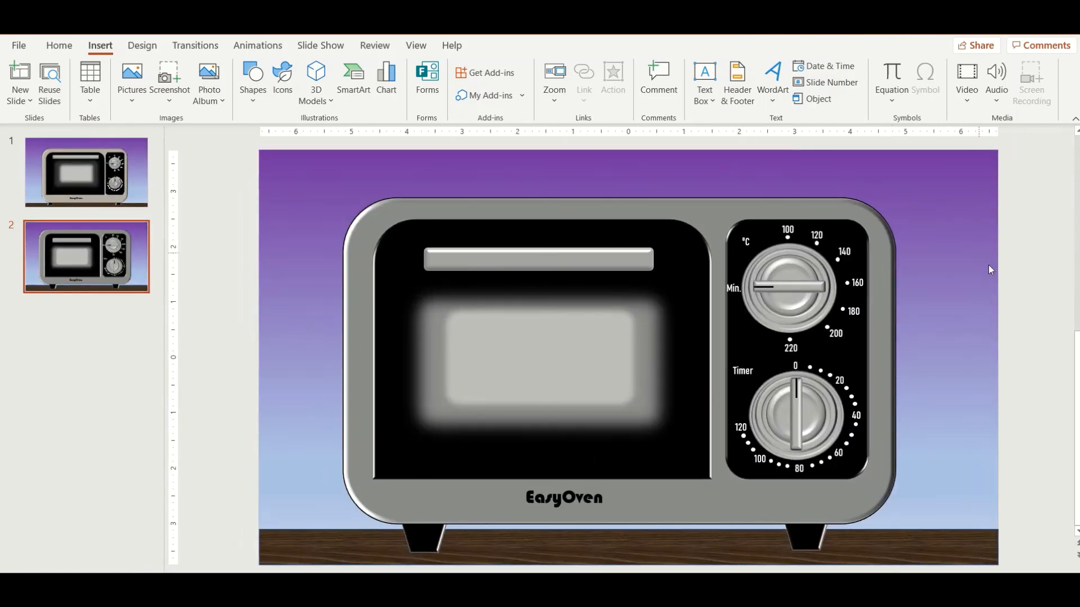